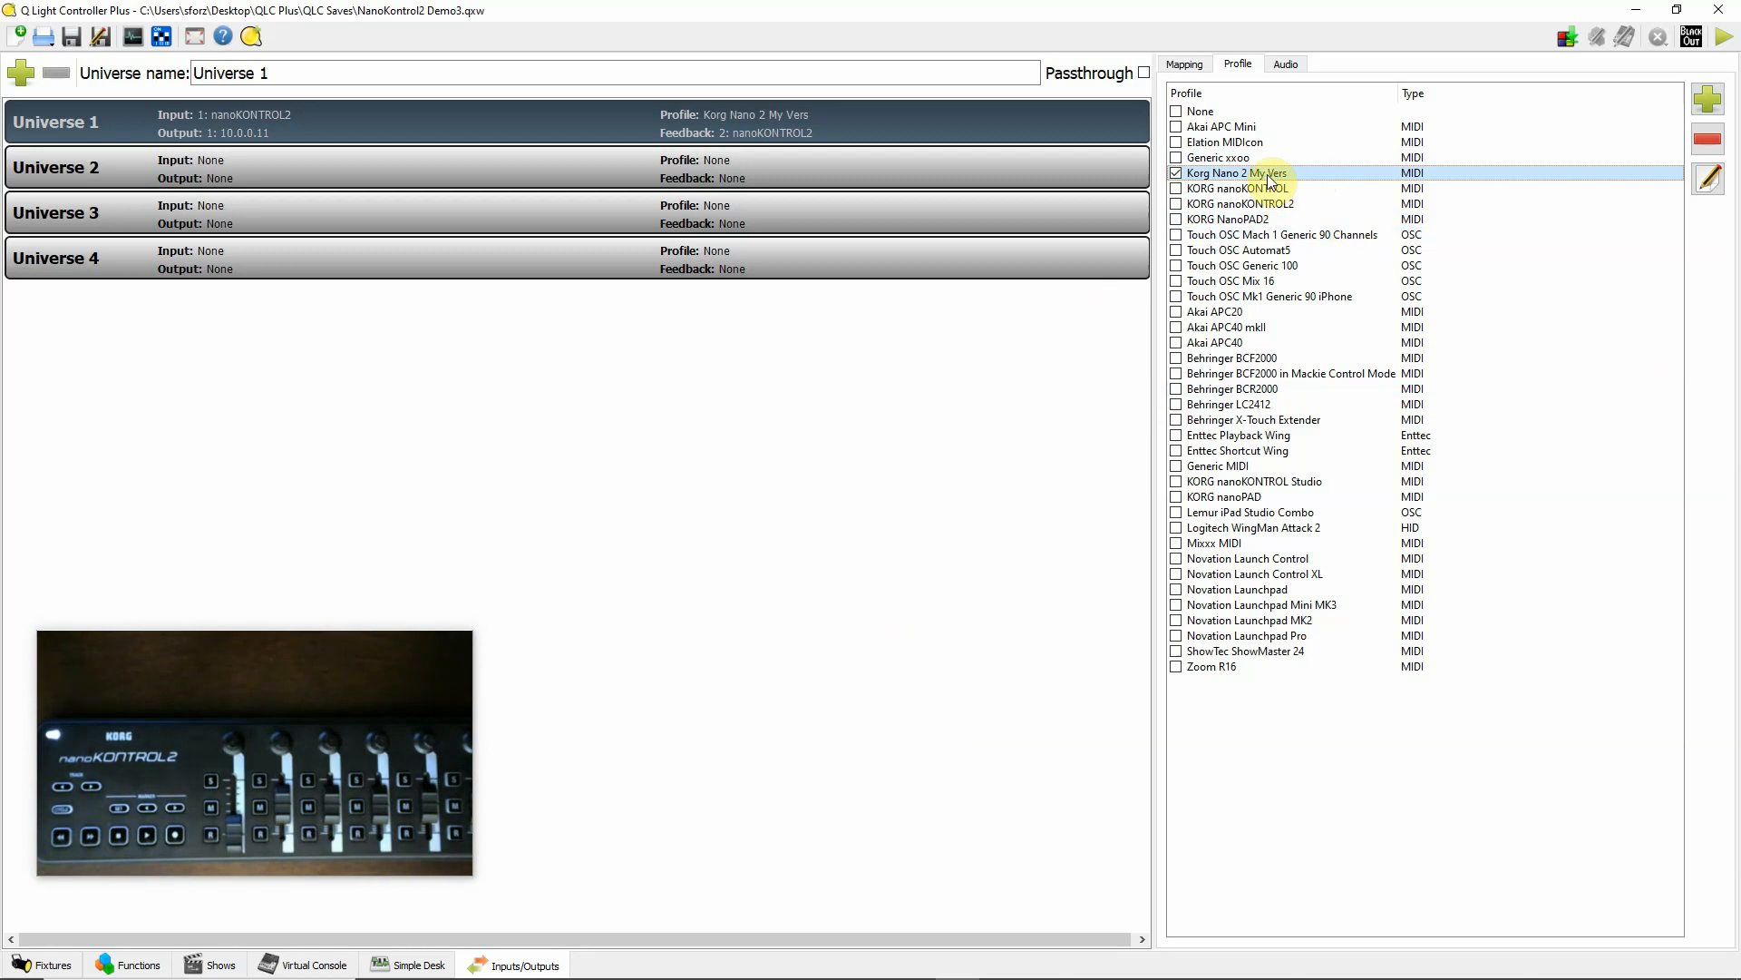
Review the channels defined in the Korg Nano 2 My Vers input profile and Universe 1's device mapping.
left_click(1709, 179)
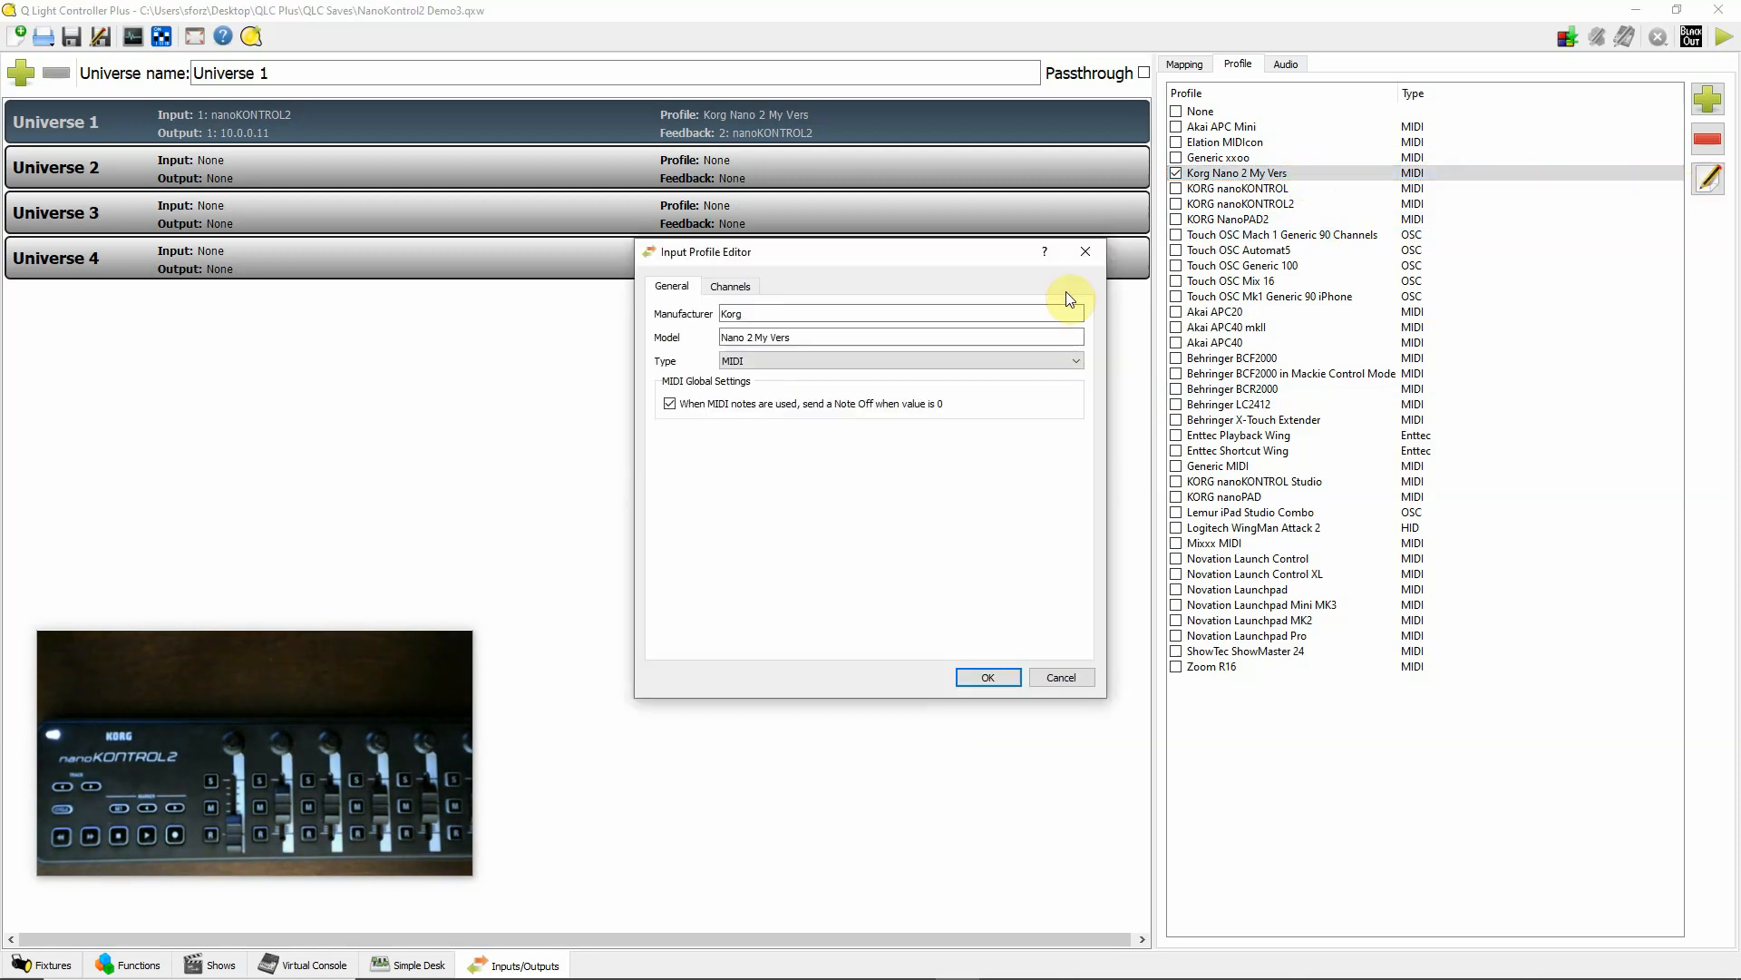
left_click(732, 286)
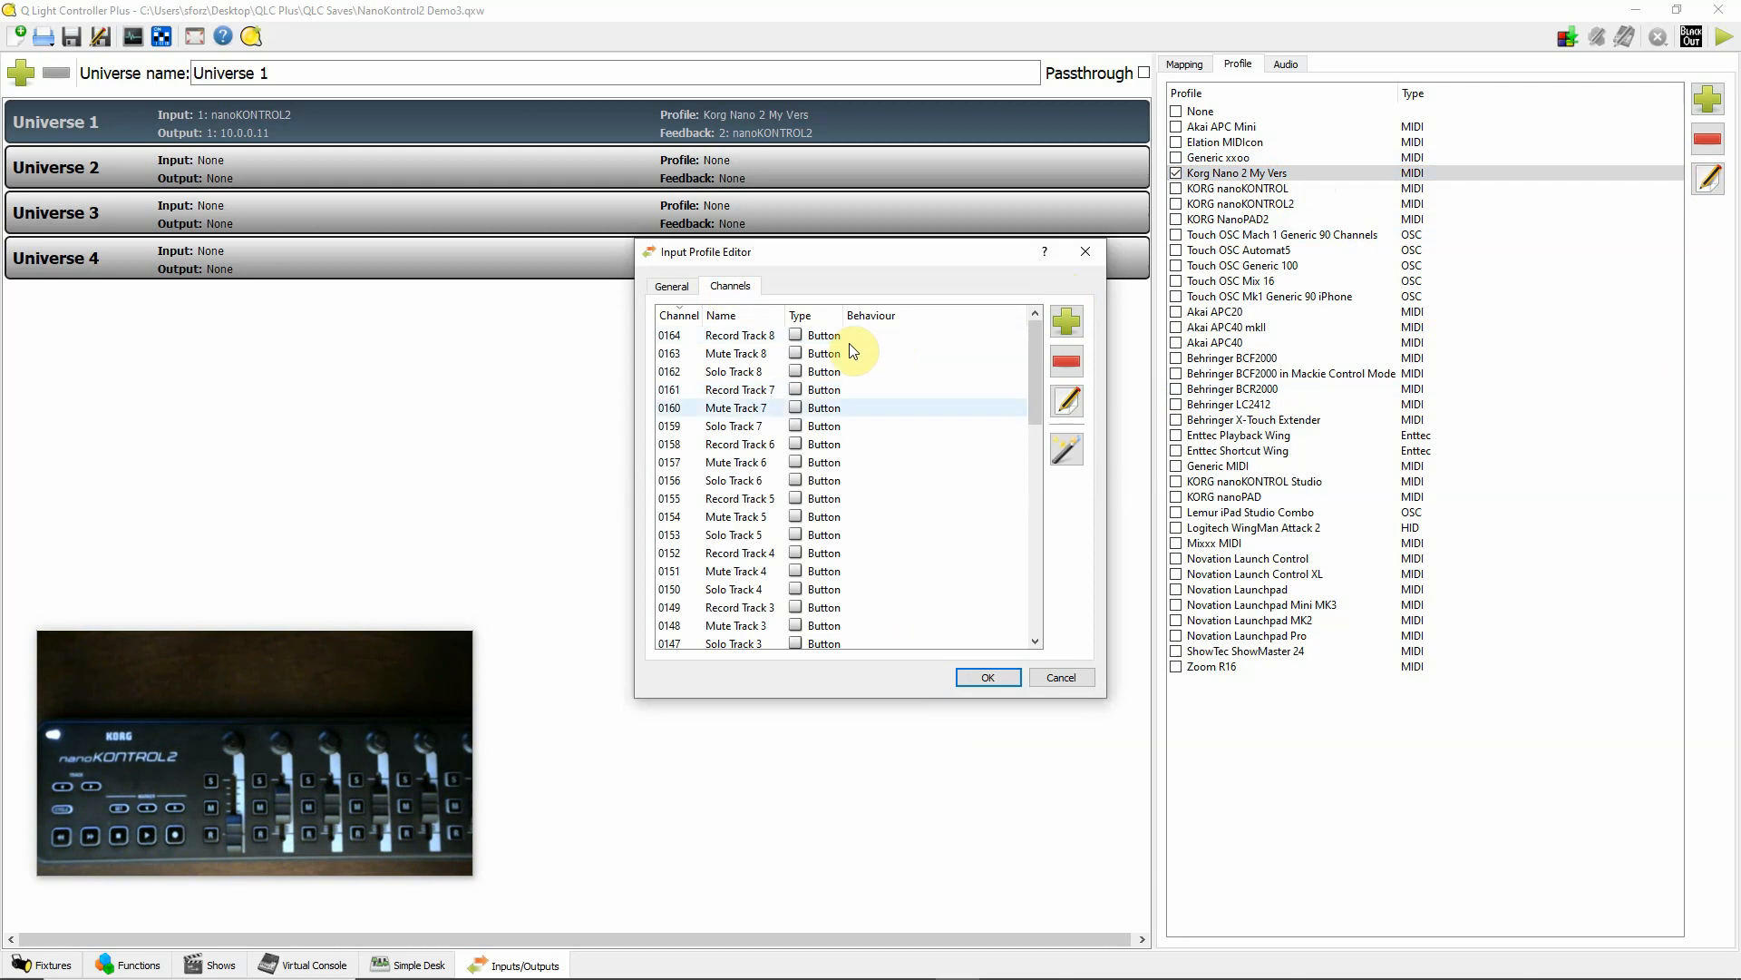
scroll(891, 494, "down", 7)
scroll(889, 494, "down", 5)
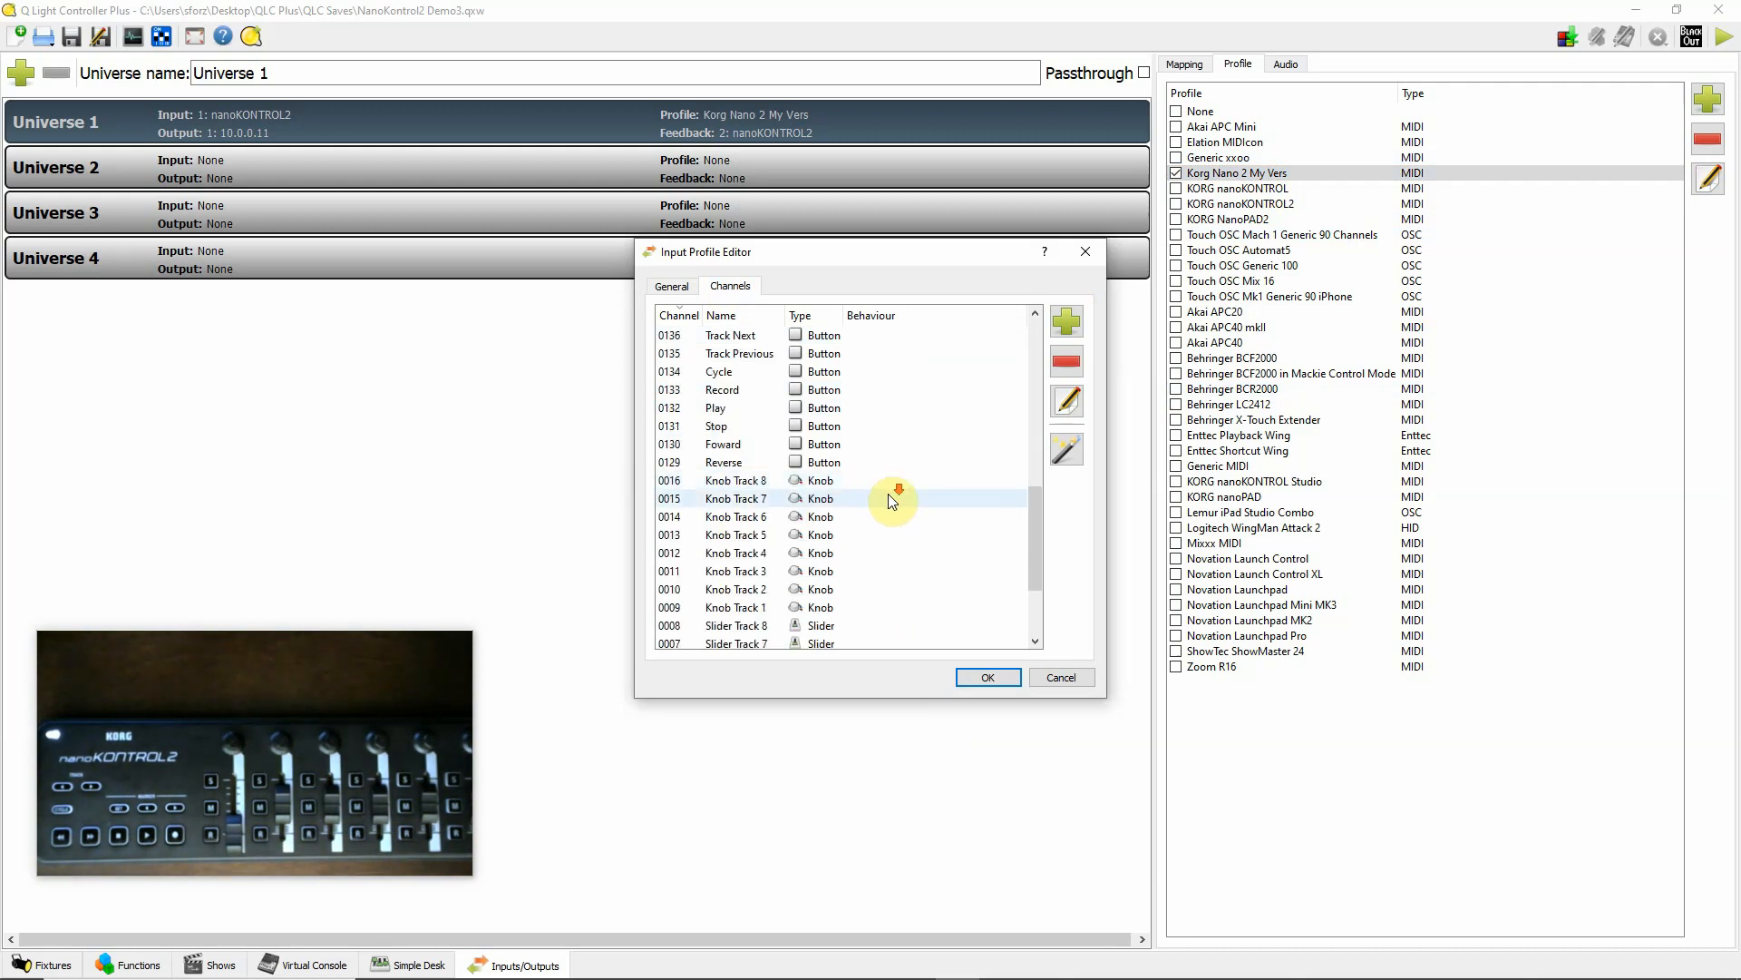
left_click(996, 680)
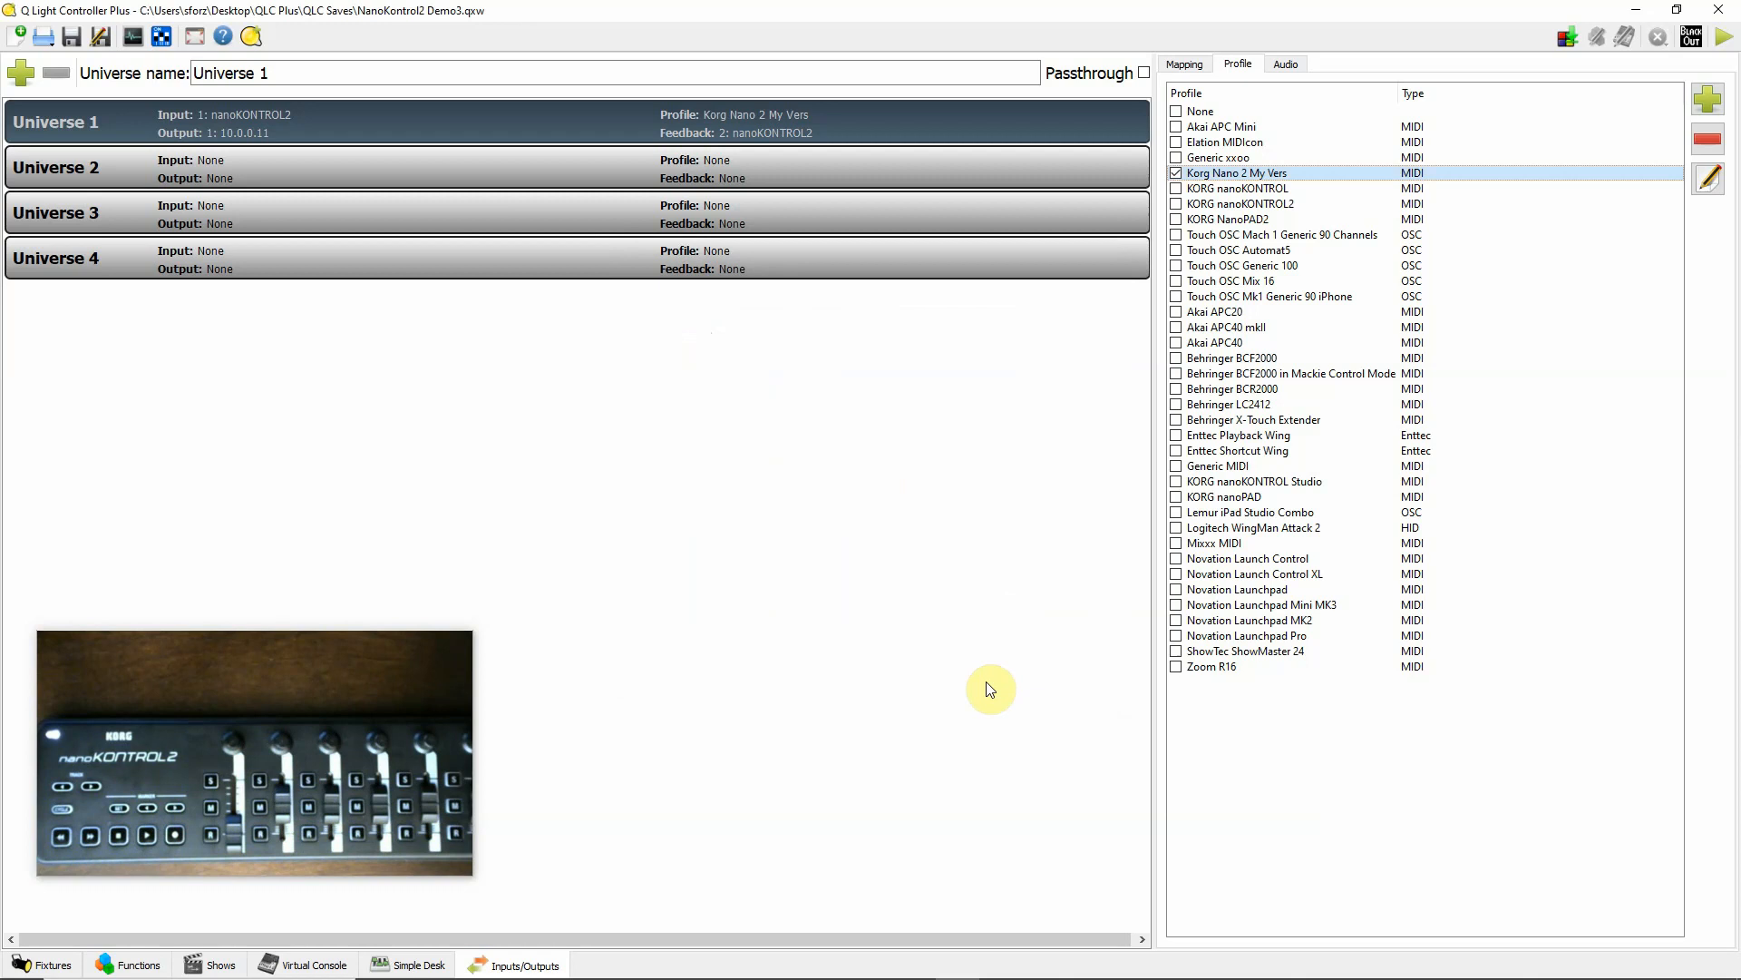
left_click(1185, 65)
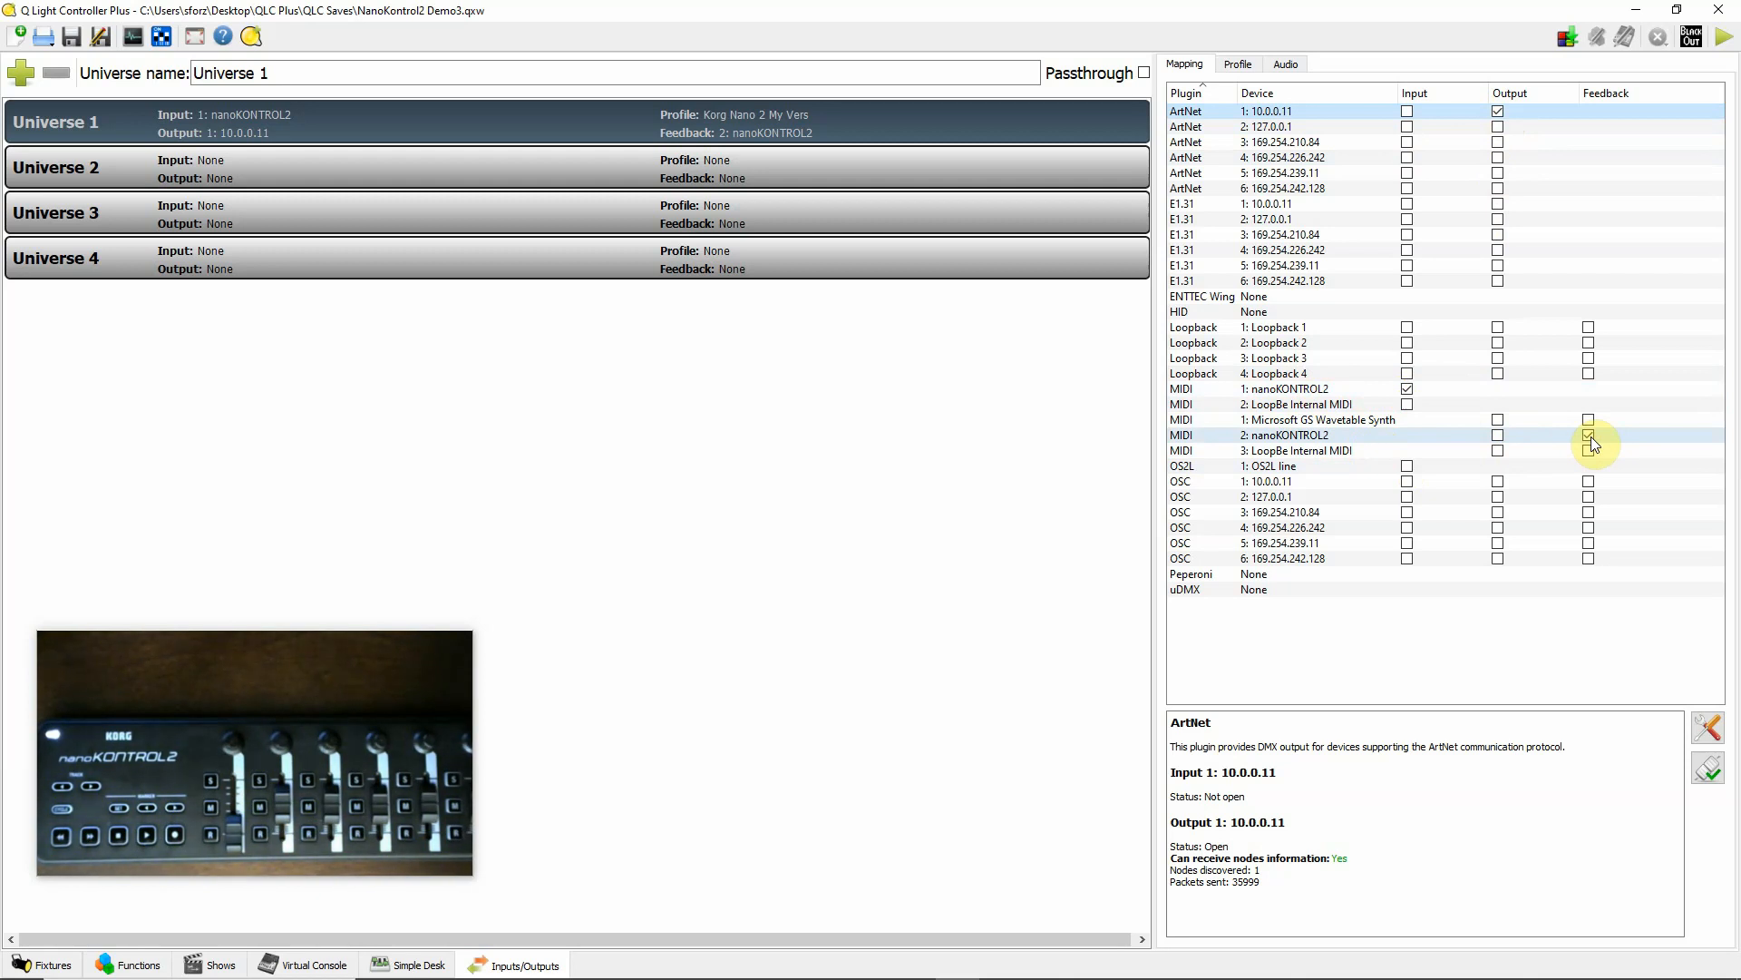
Review the full list of Universe 1 fixtures and their addresses, through the SlimPAR 64 units.
left_click(54, 963)
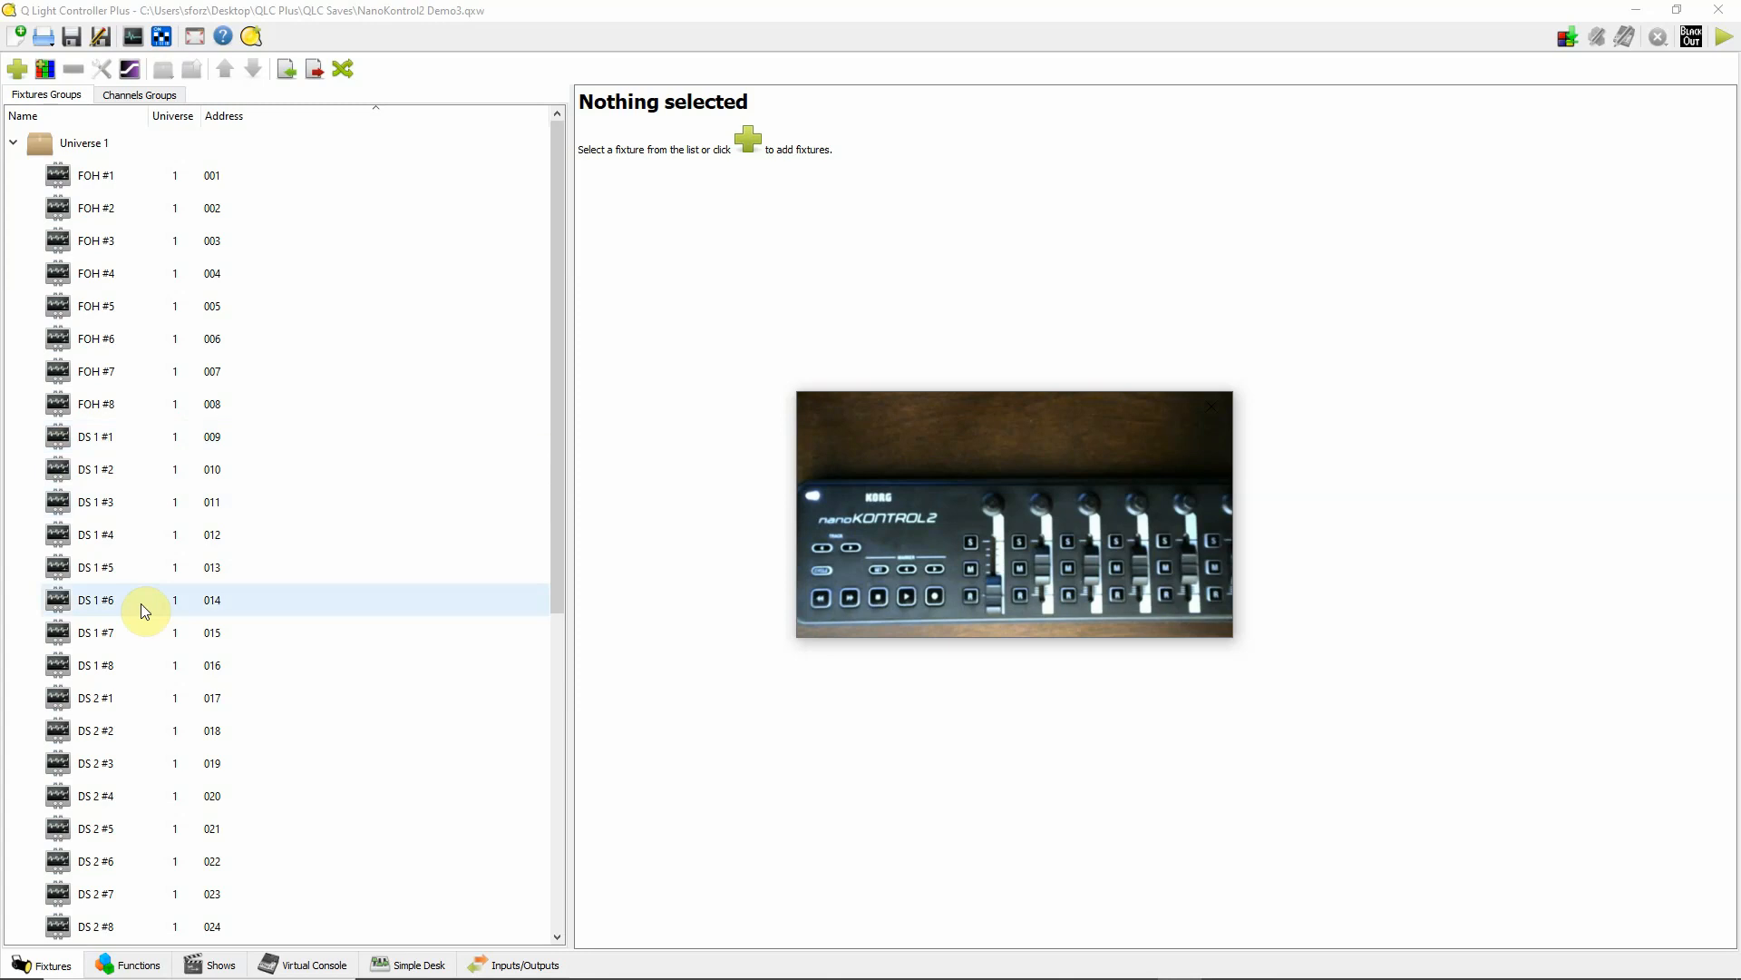
scroll(148, 848, "down", 3)
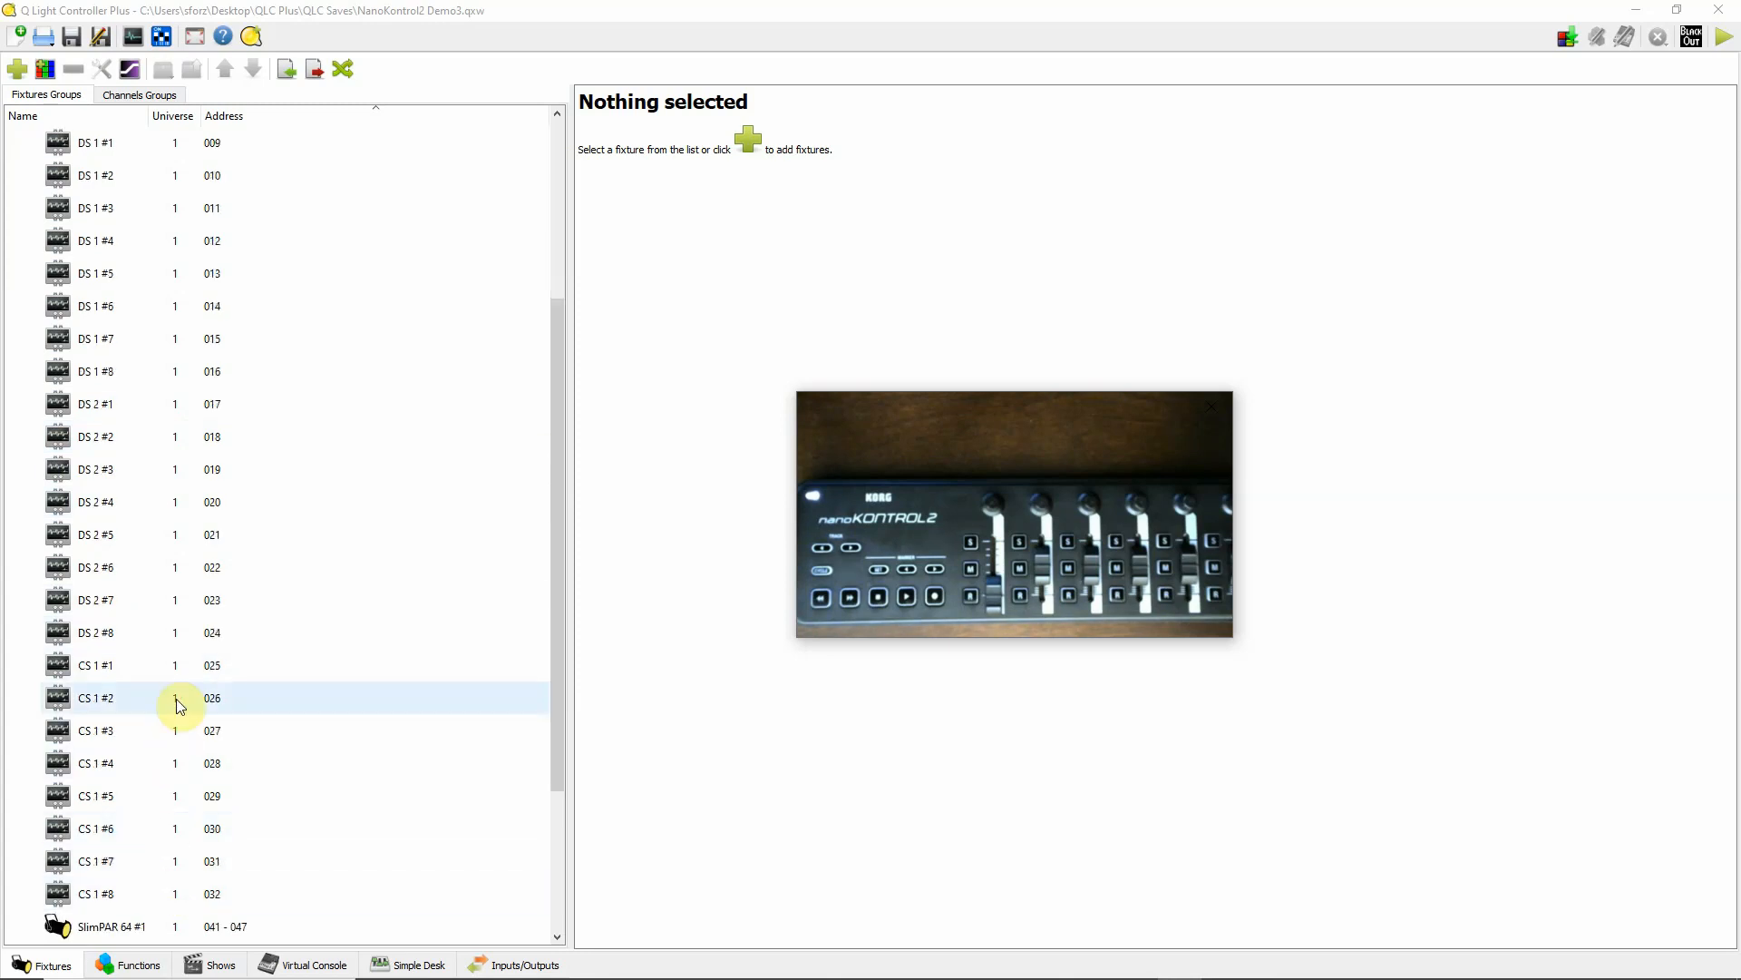
scroll(181, 762, "down", 3)
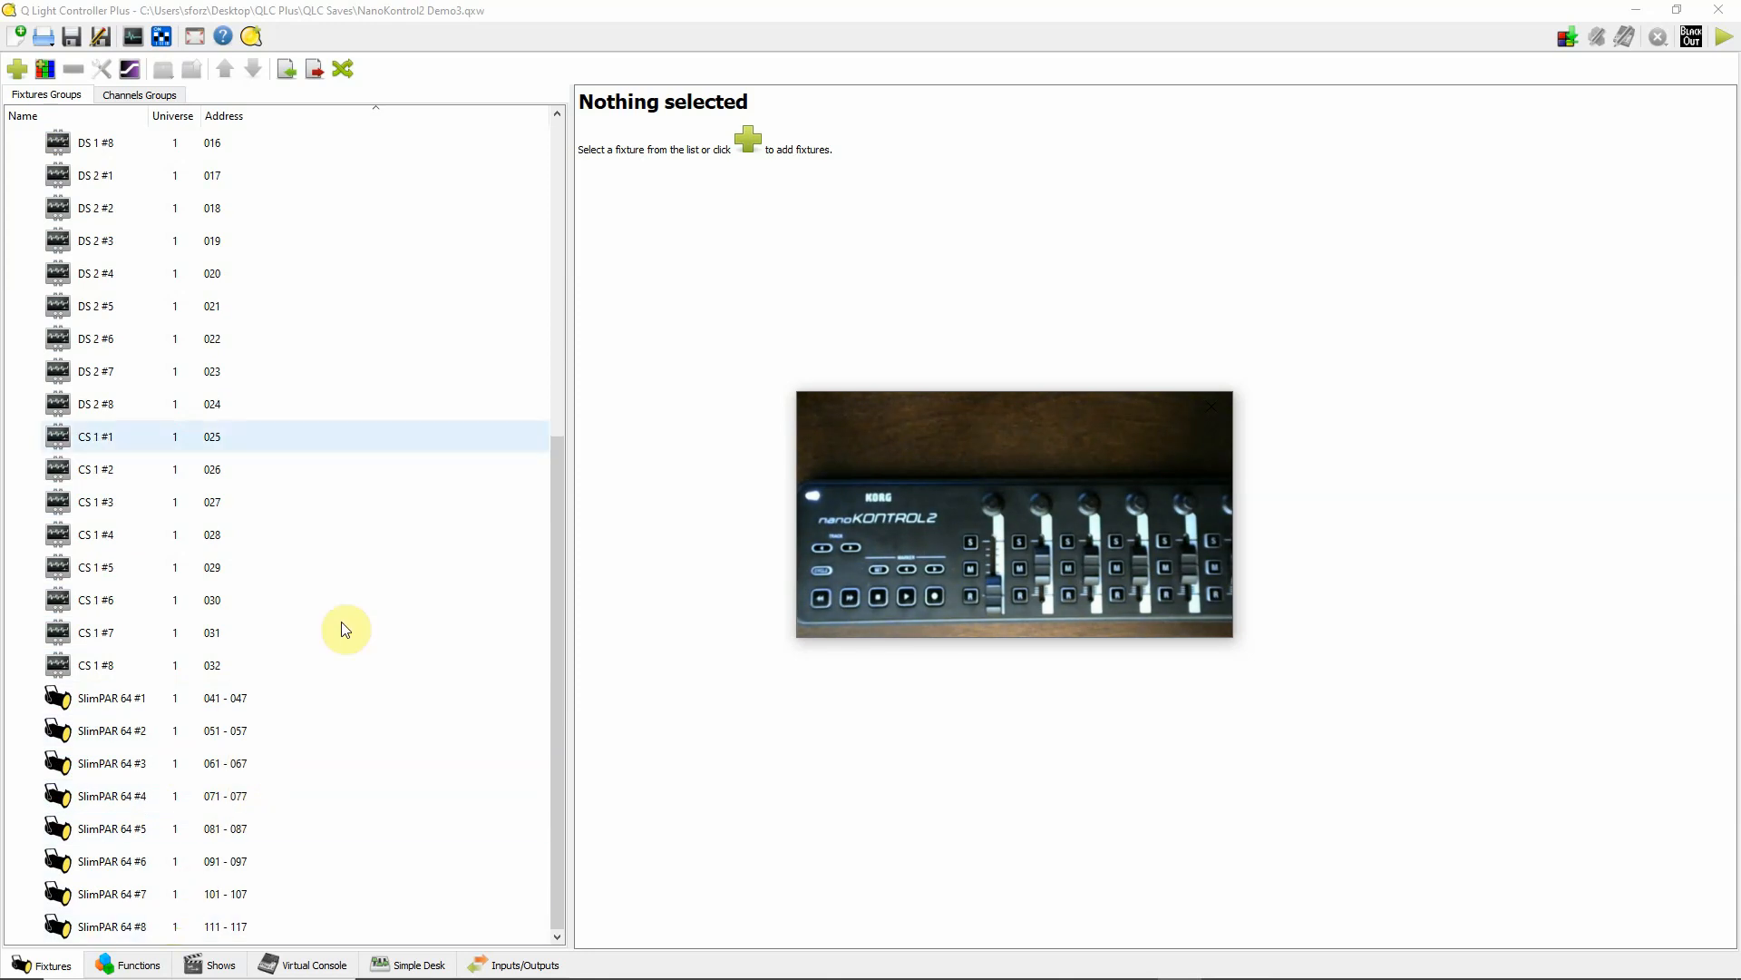
left_click(555, 139)
Examine the scenes in the FOH, Down Stage 1, Center Stage and LED Washes folders under the Buttons functions.
left_click(127, 964)
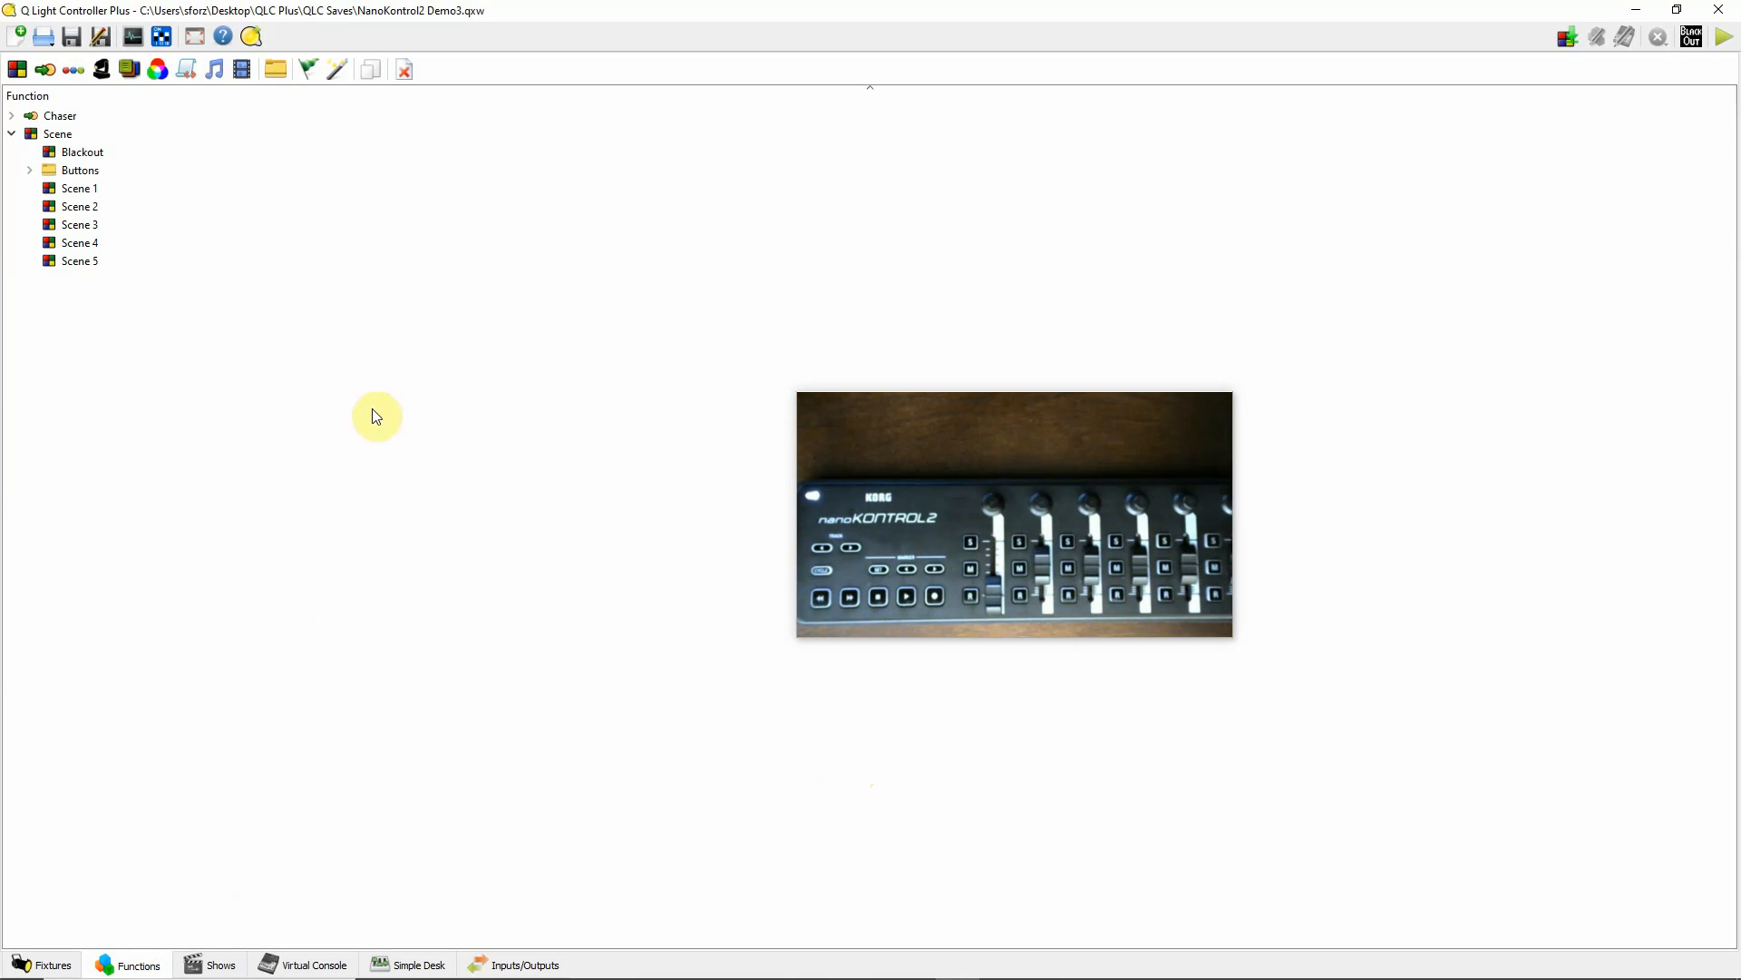
left_click(31, 169)
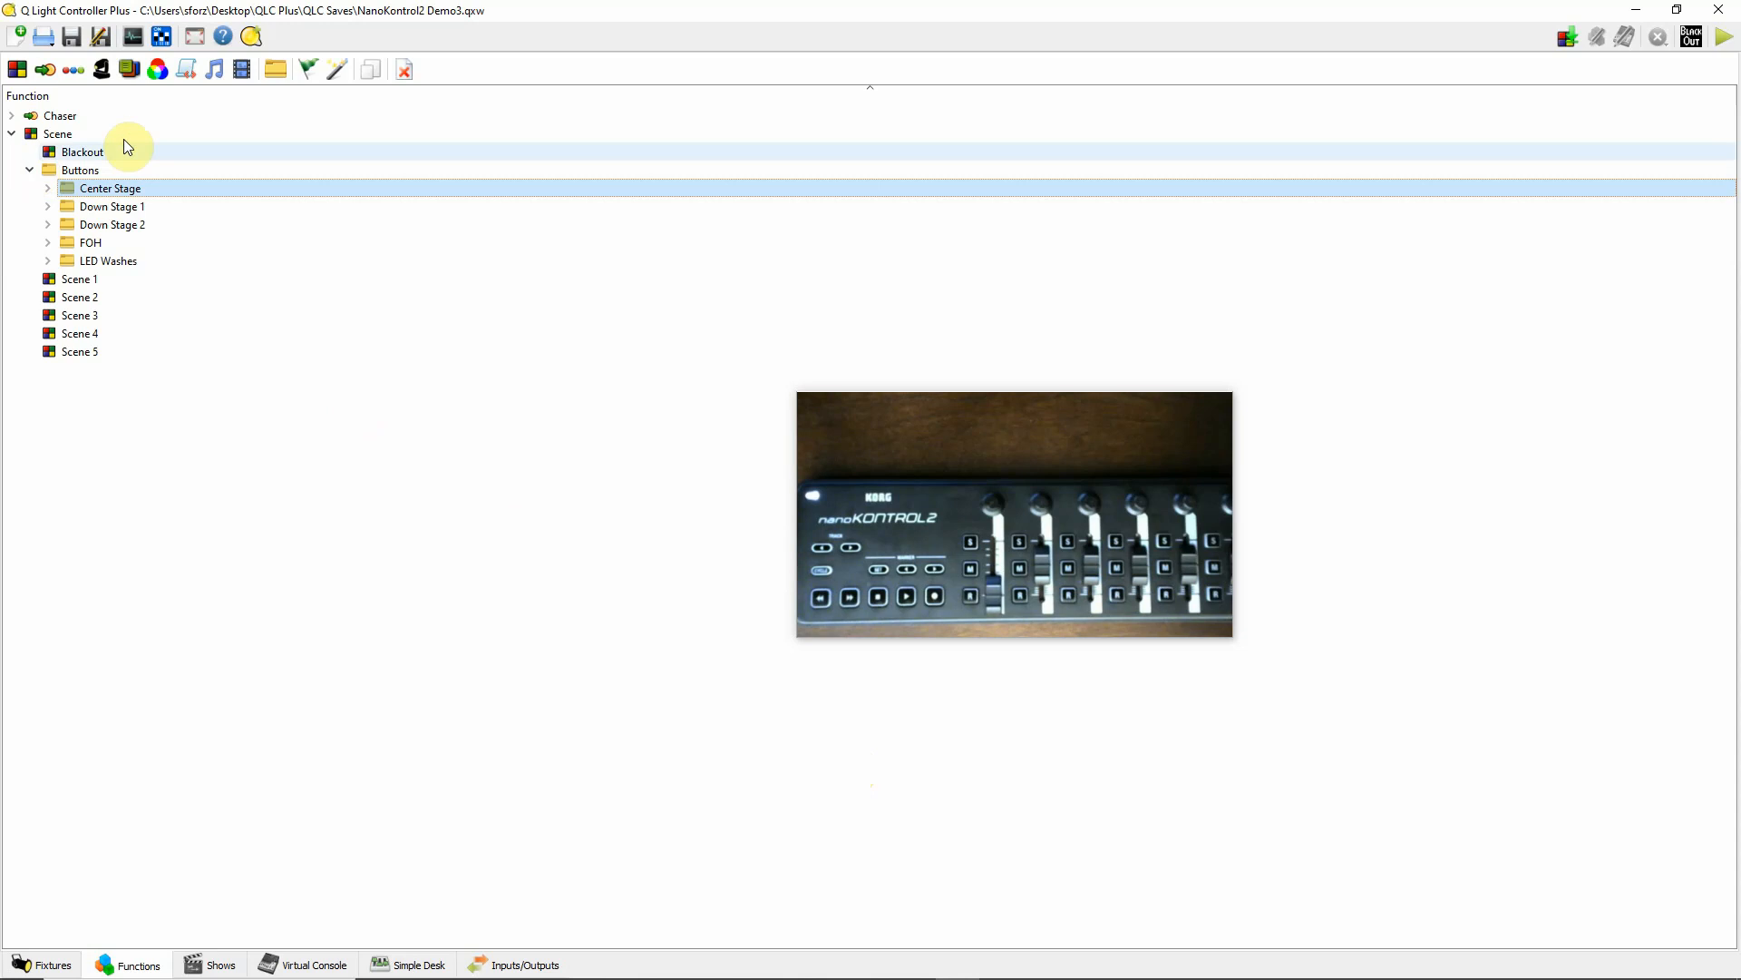
left_click(47, 242)
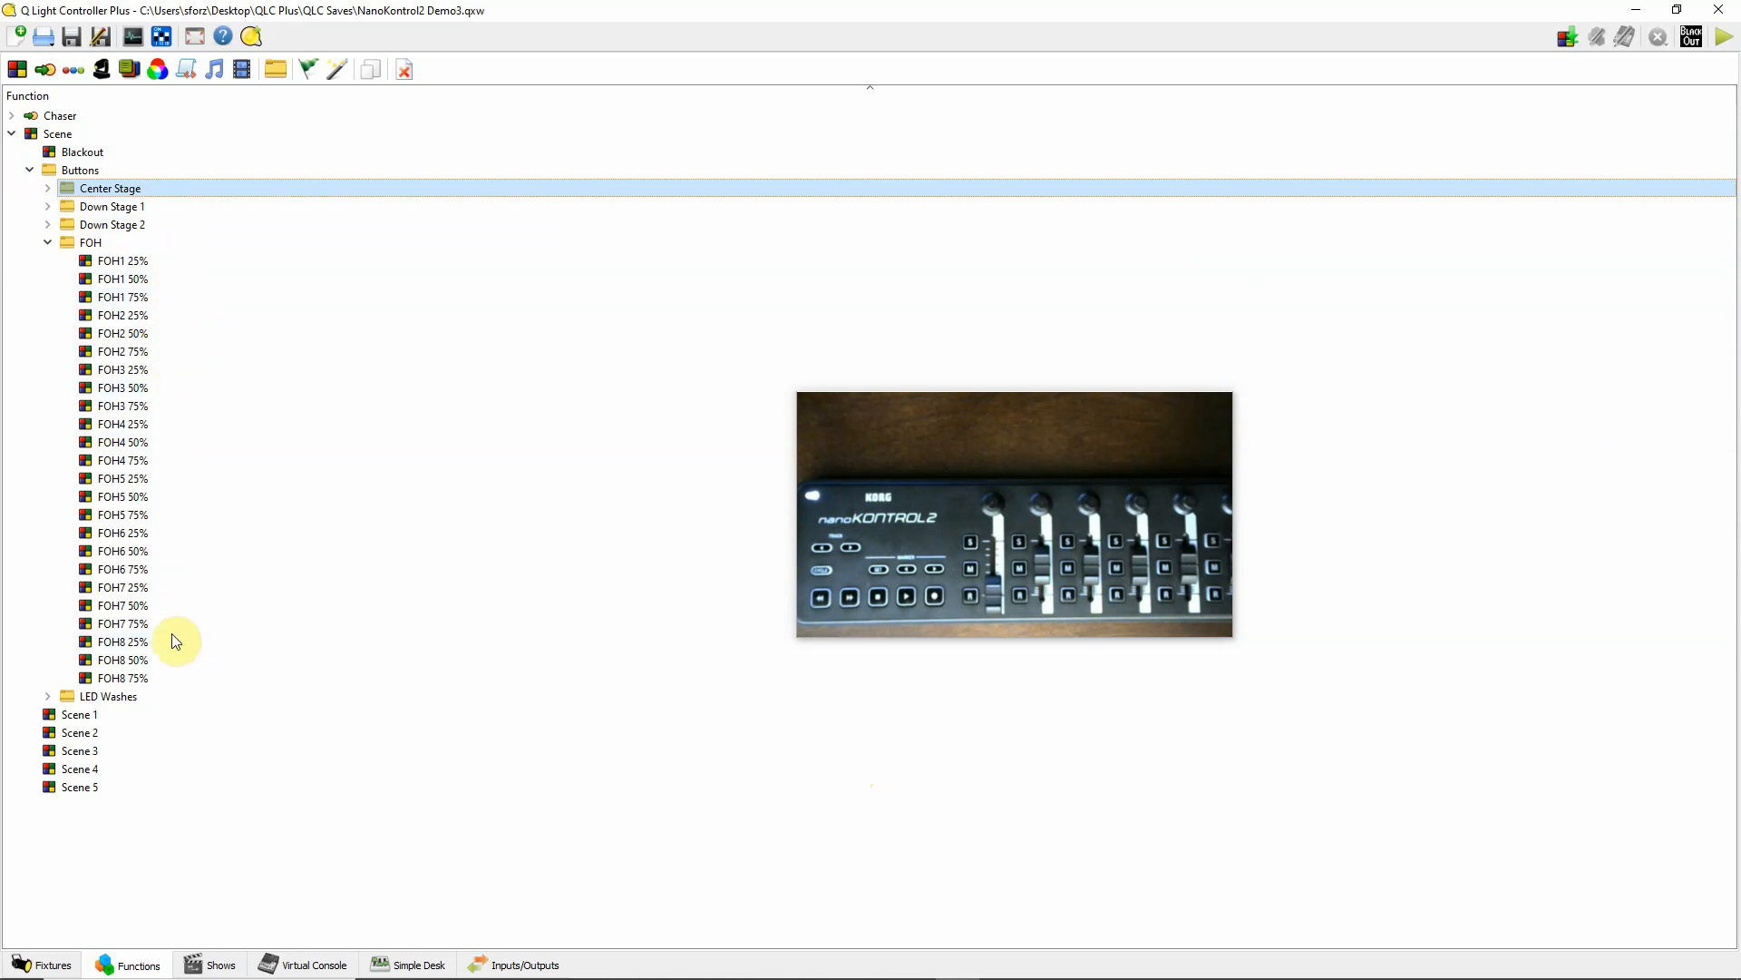
left_click(47, 242)
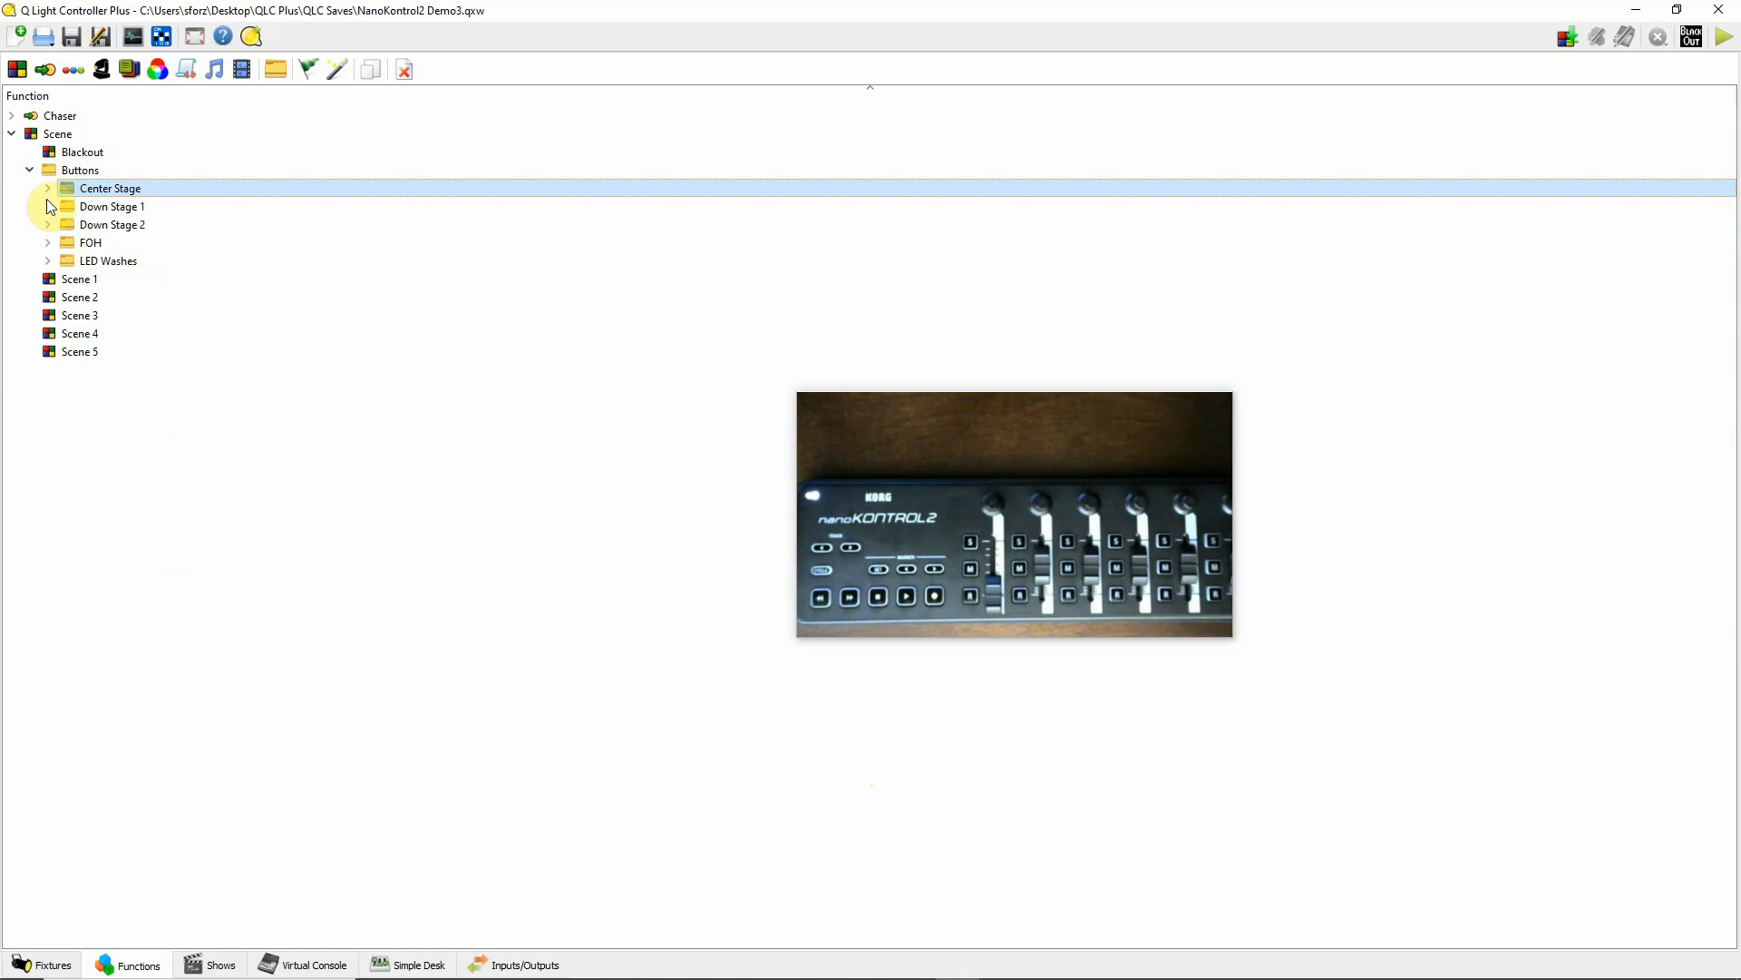
left_click(48, 207)
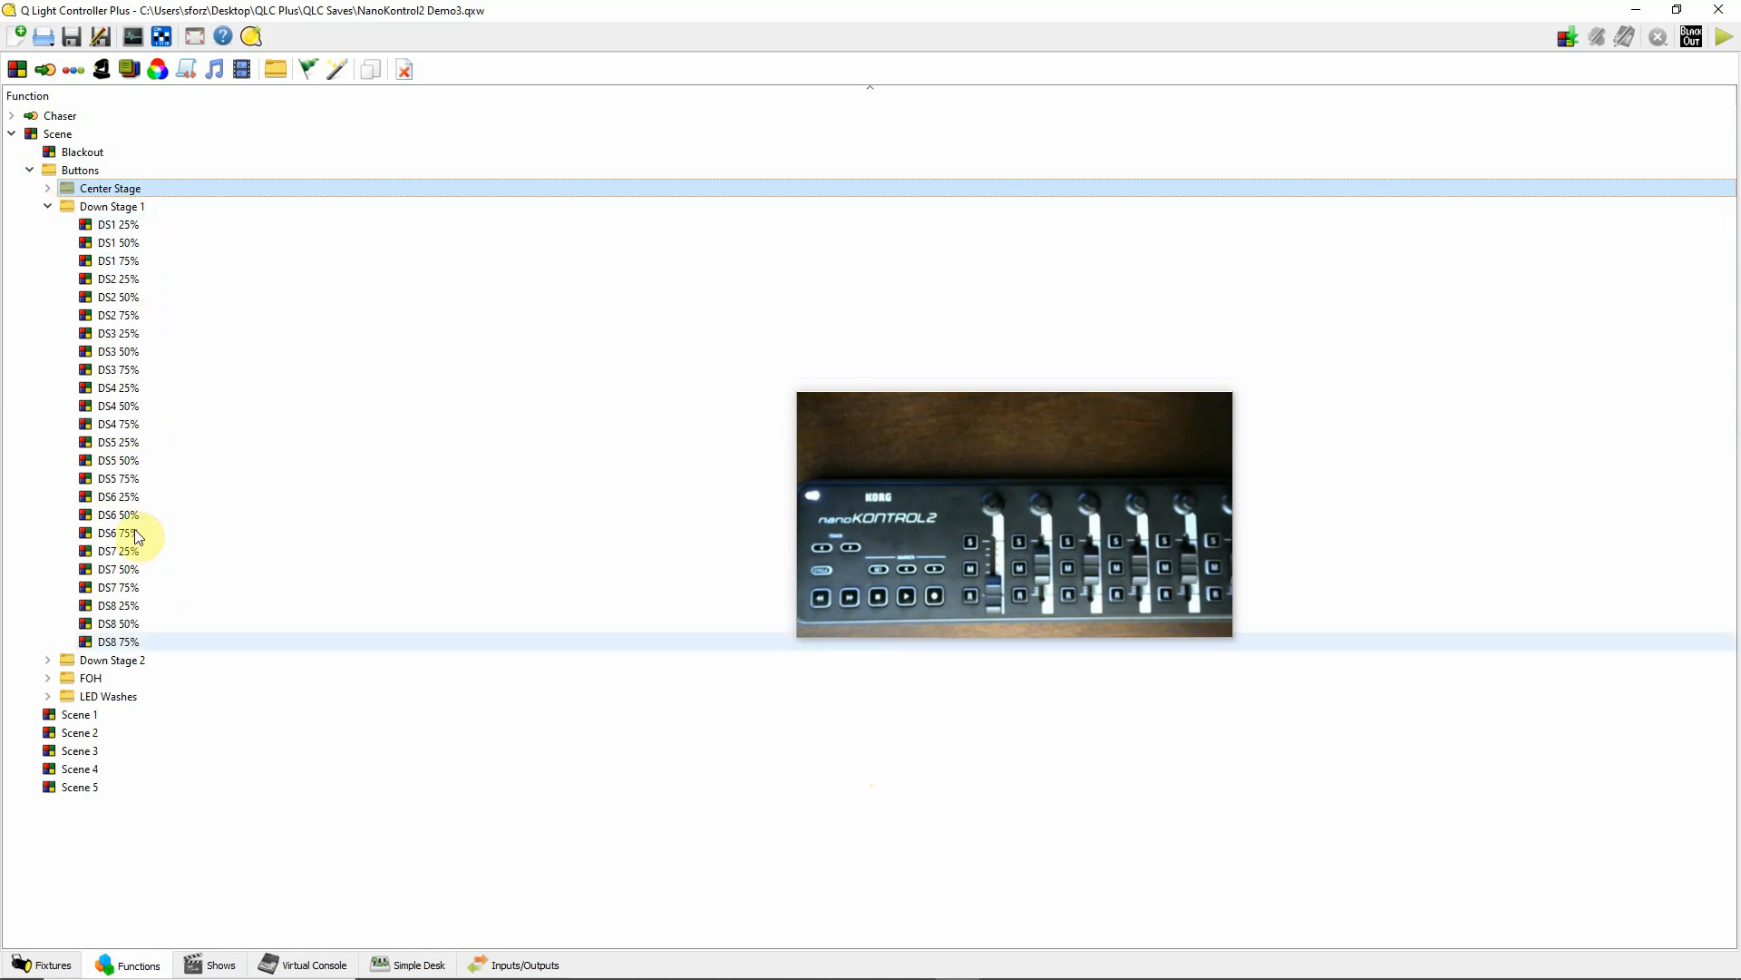
left_click(47, 188)
left_click(47, 188)
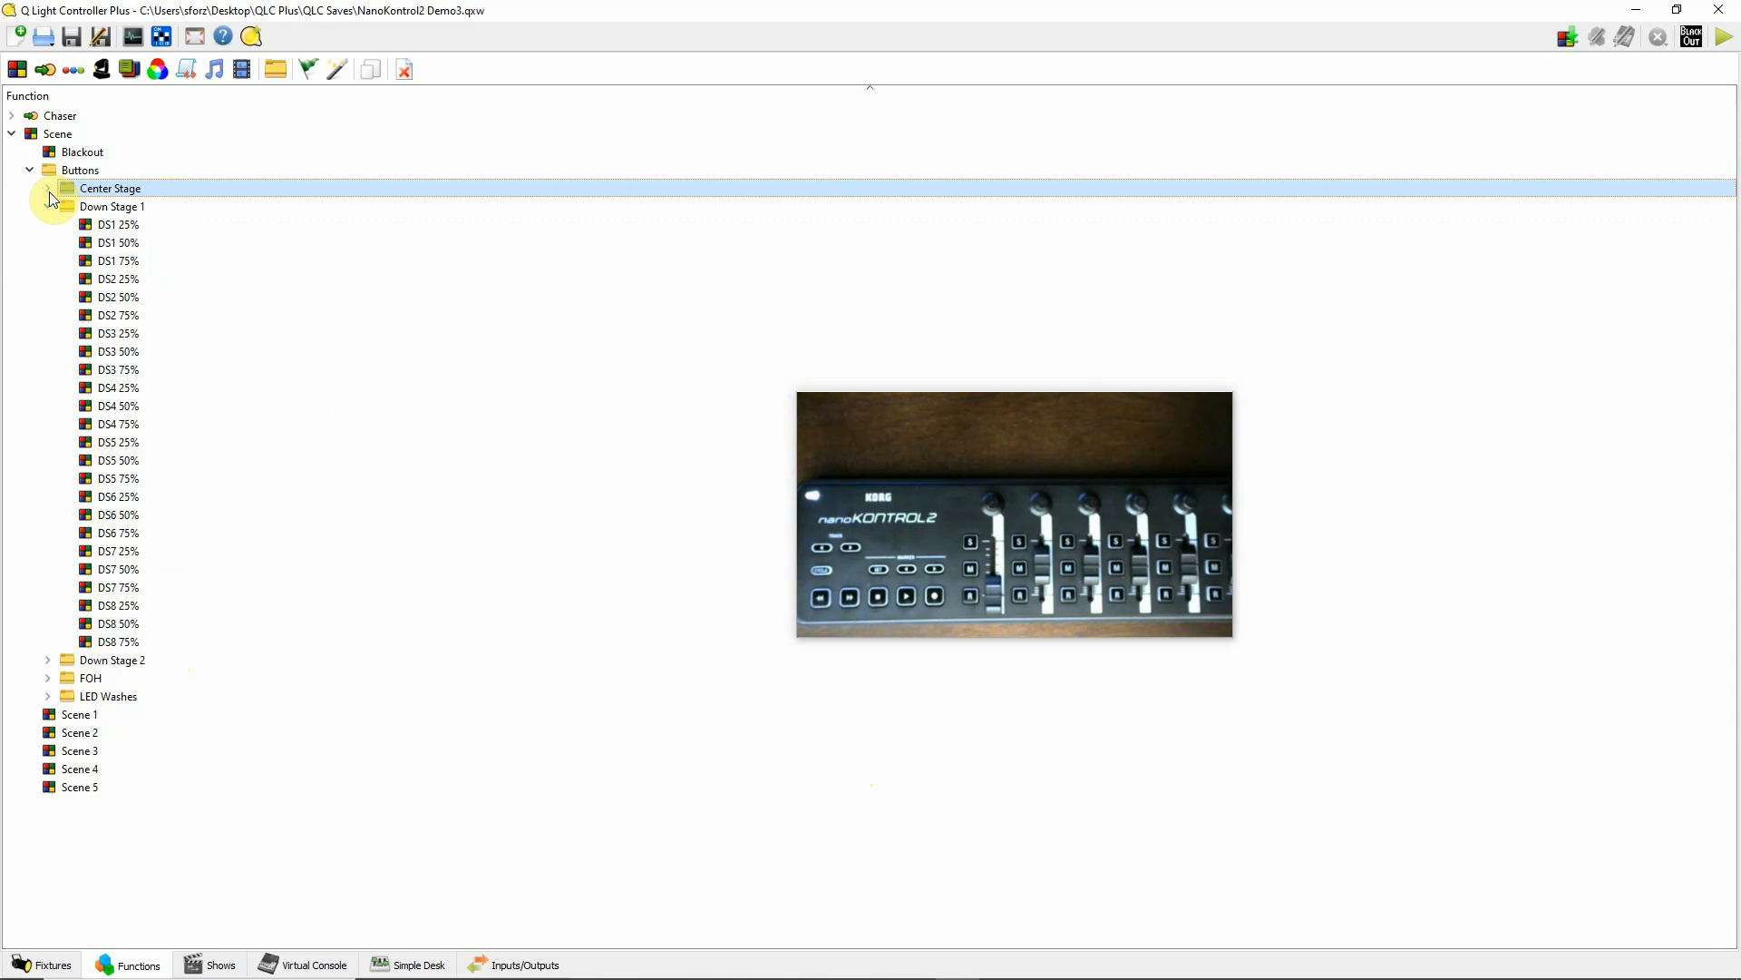
left_click(47, 207)
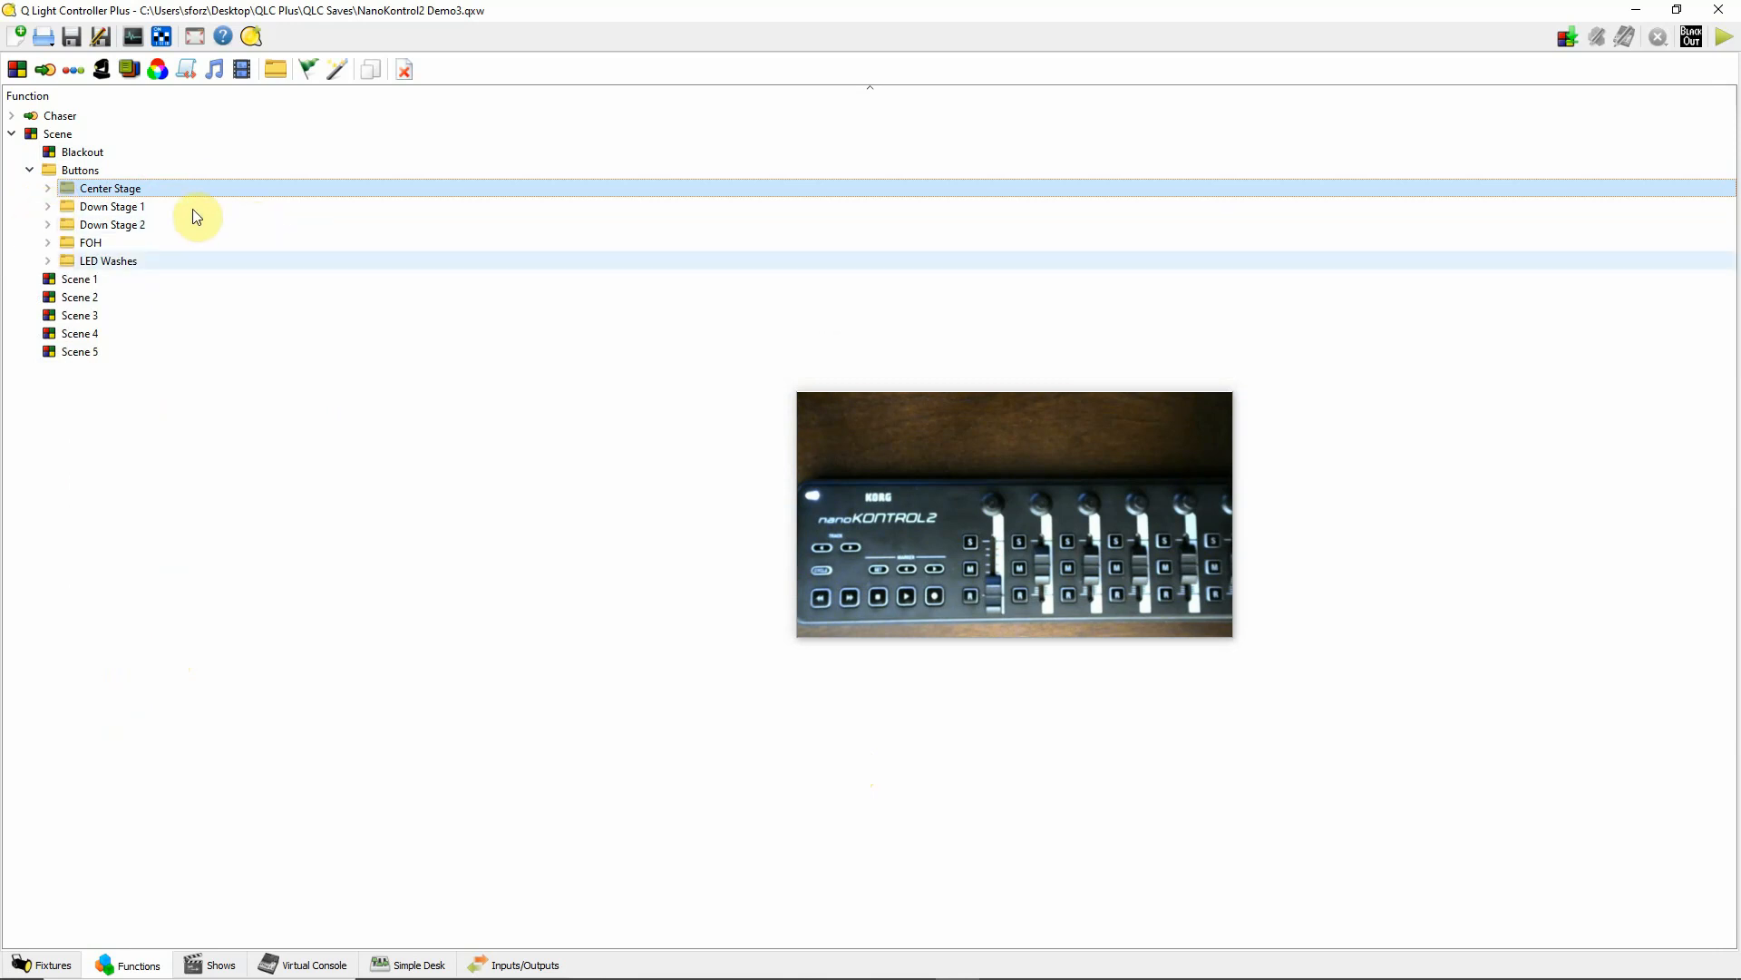
left_click(48, 262)
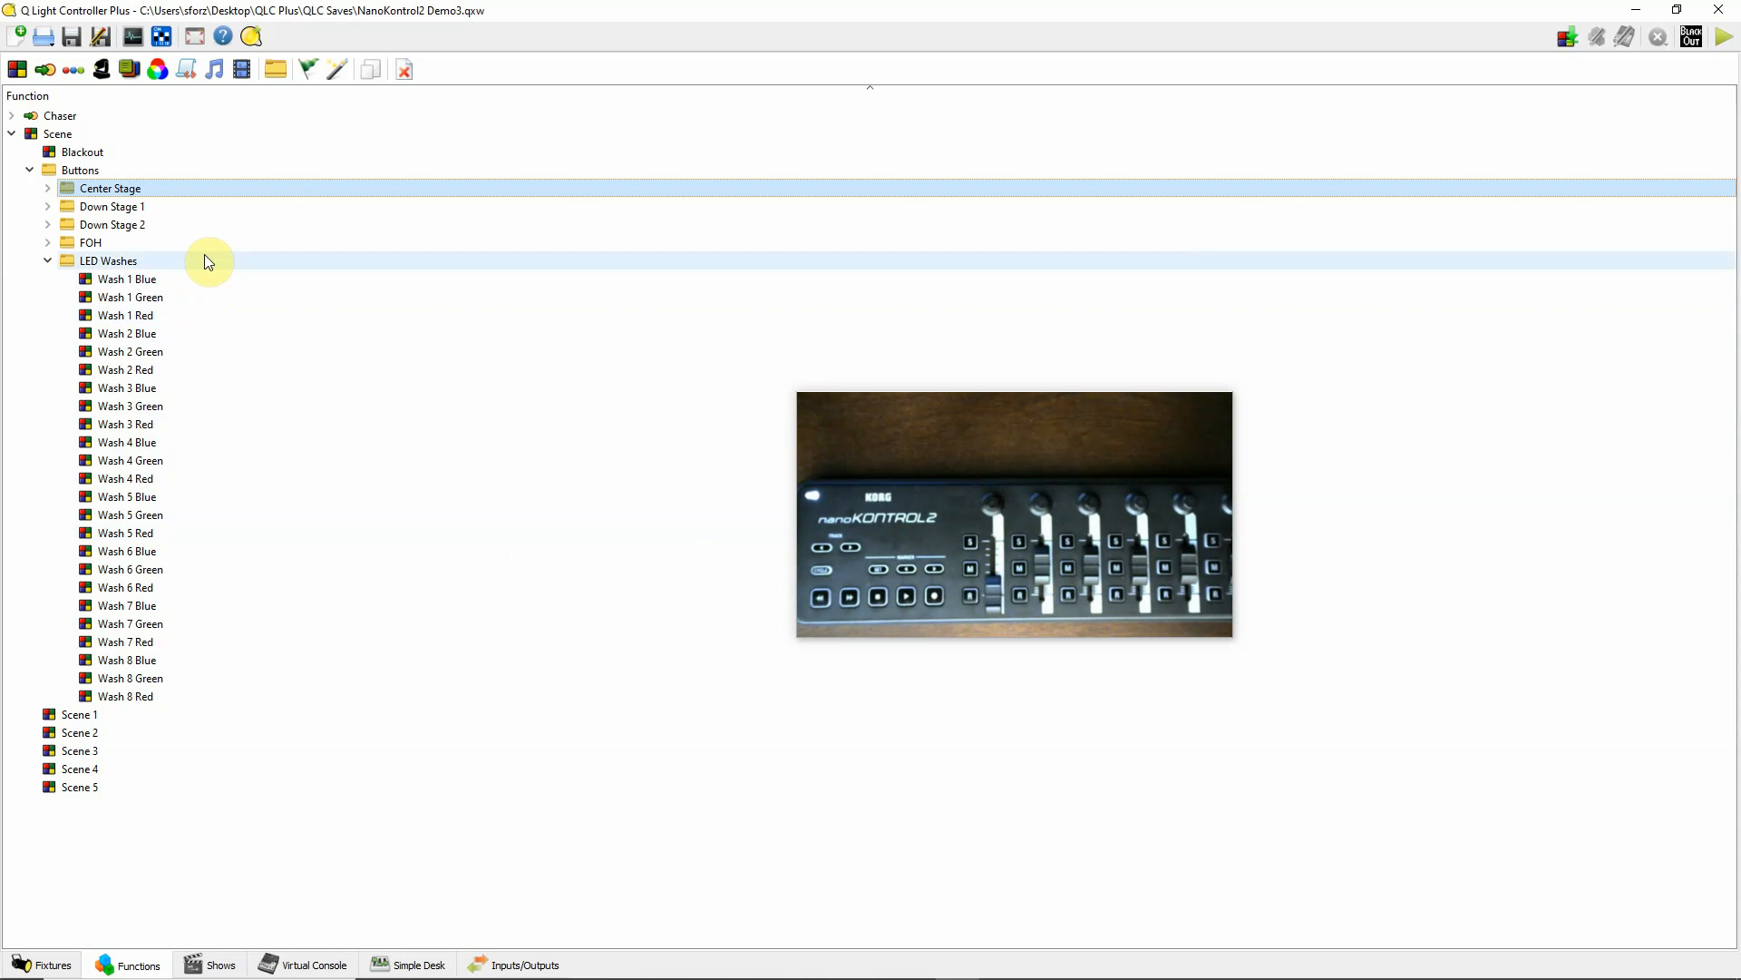
left_click(46, 262)
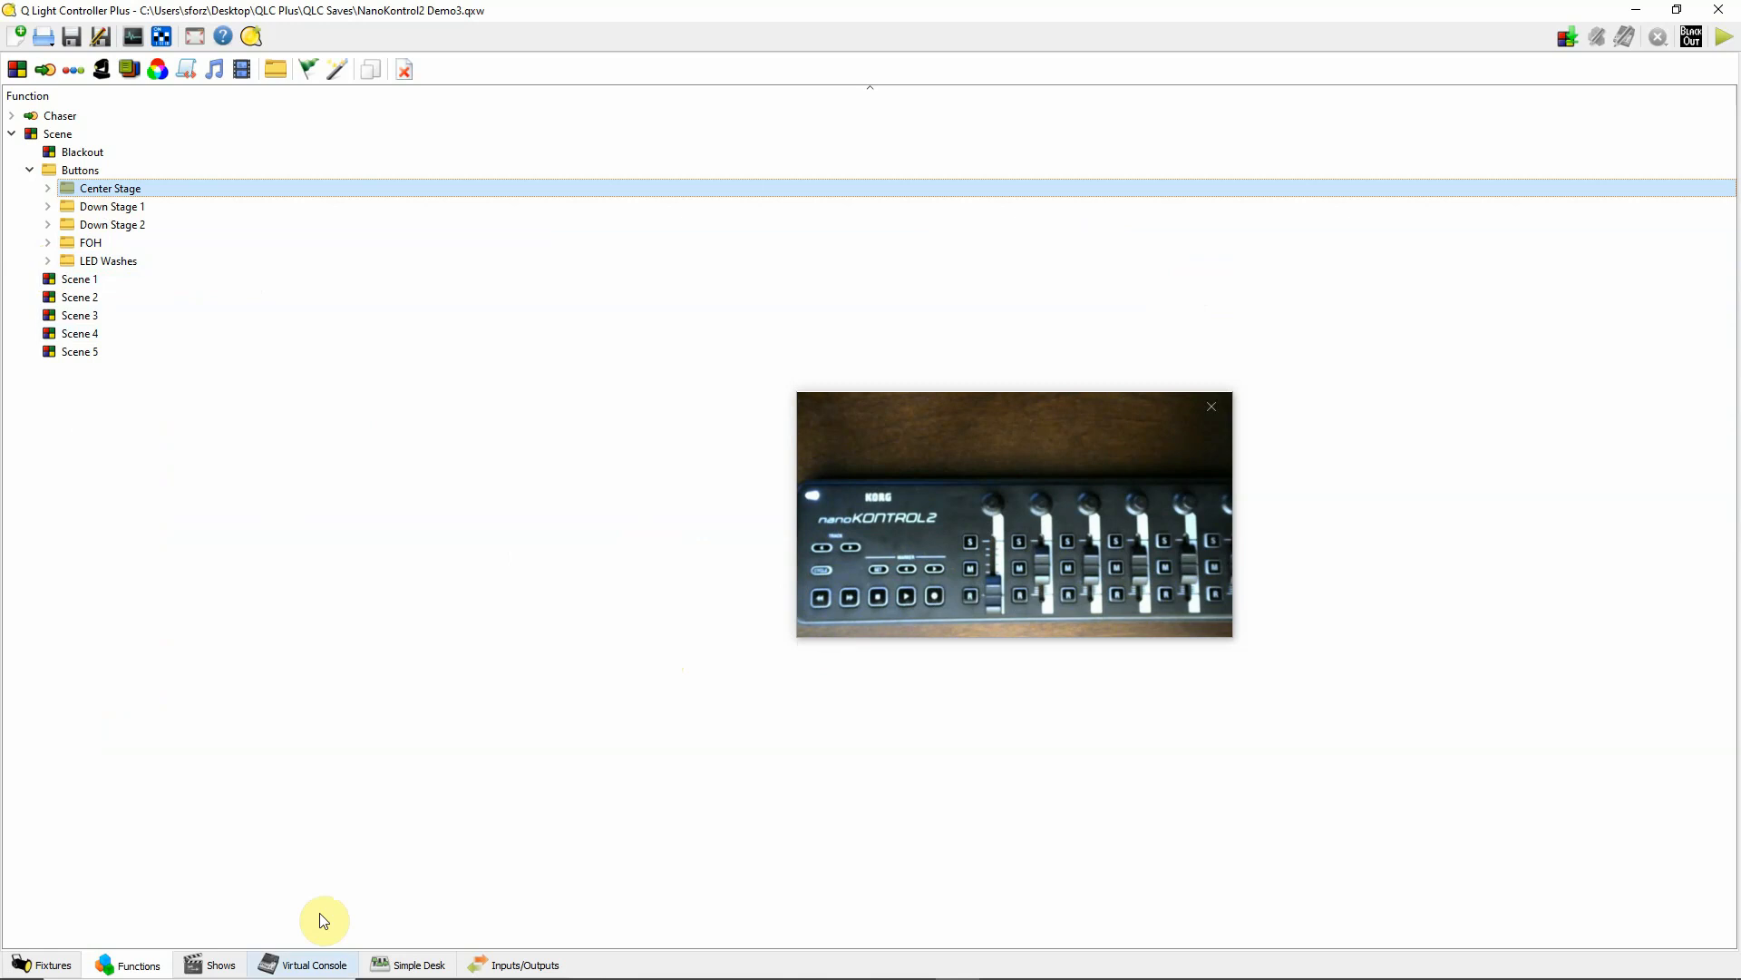
In the virtual console, open the FOH1 75% button's properties and browse the Korg Nano 2 My Vers input channels.
left_click(315, 966)
left_click_drag(999, 416, 1435, 150)
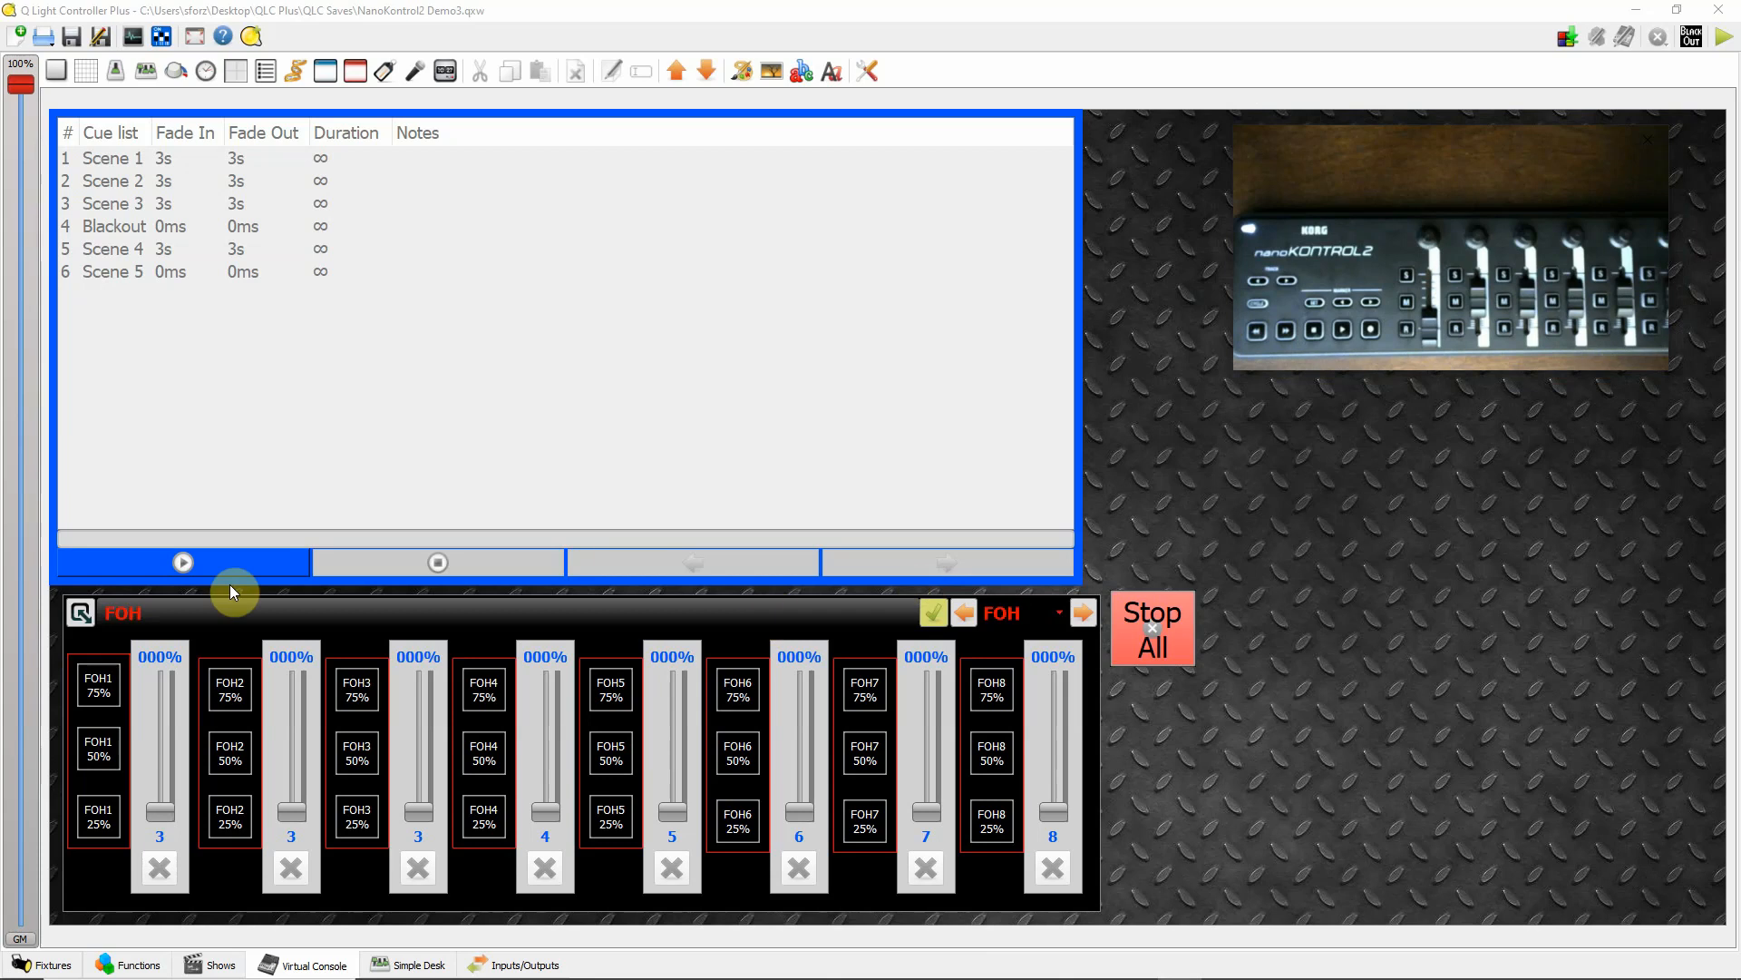
double_click(104, 692)
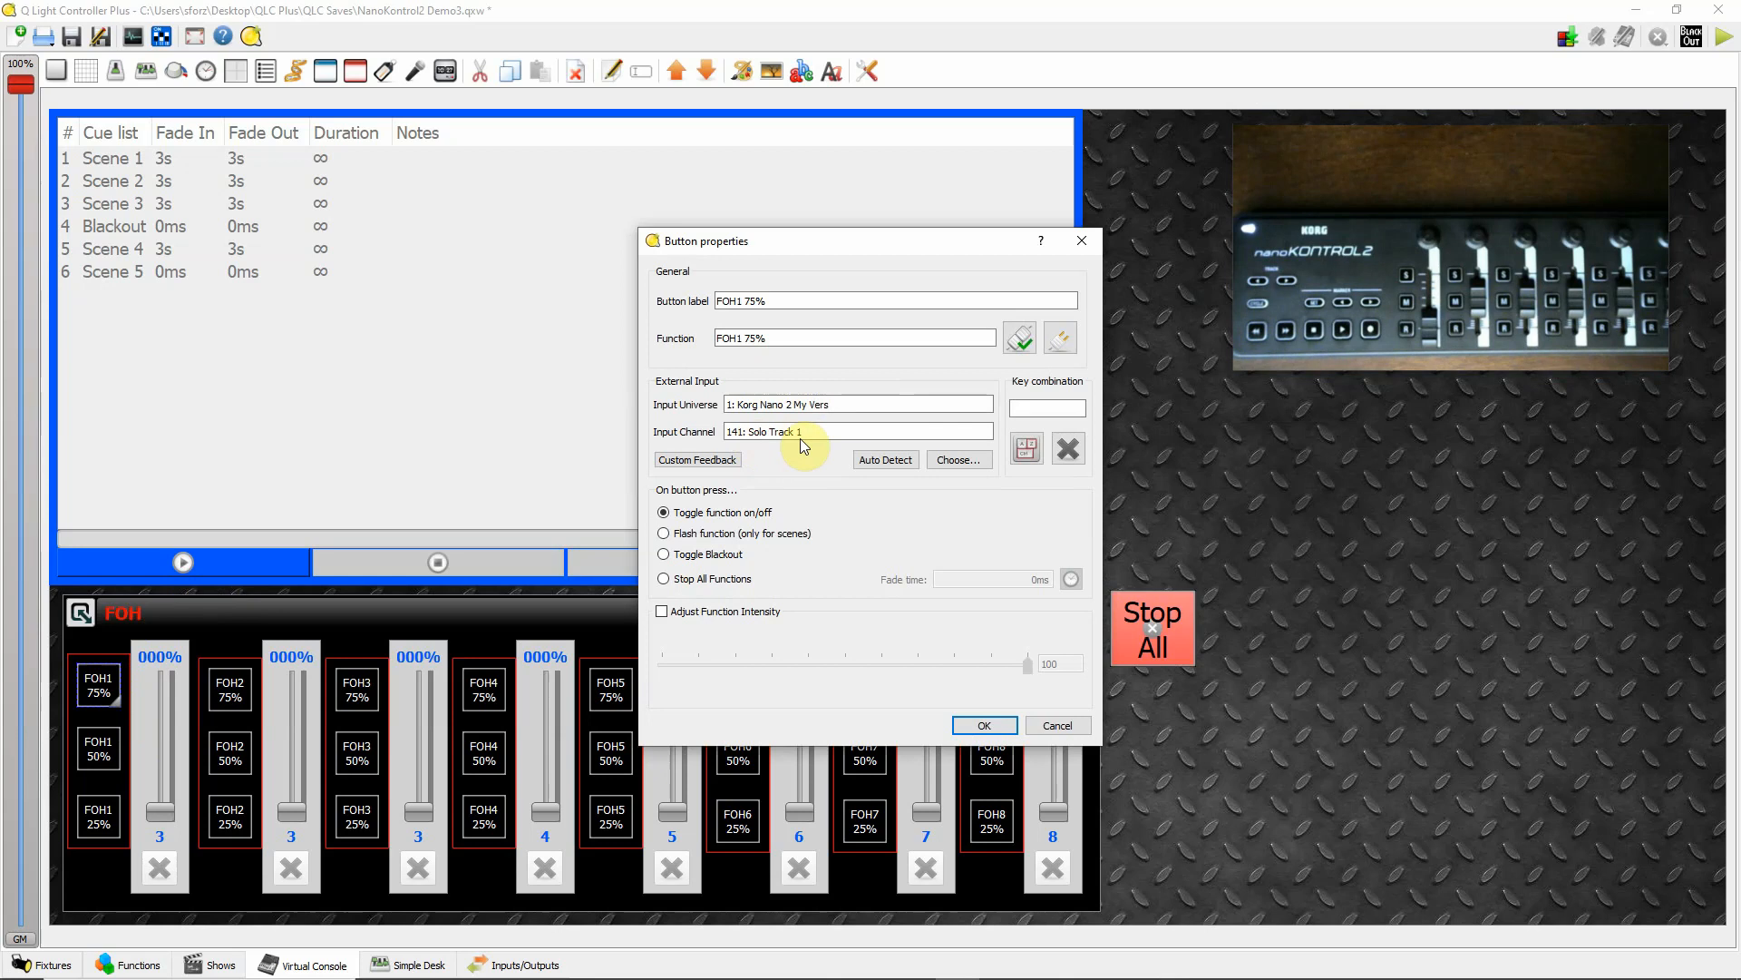
left_click(975, 474)
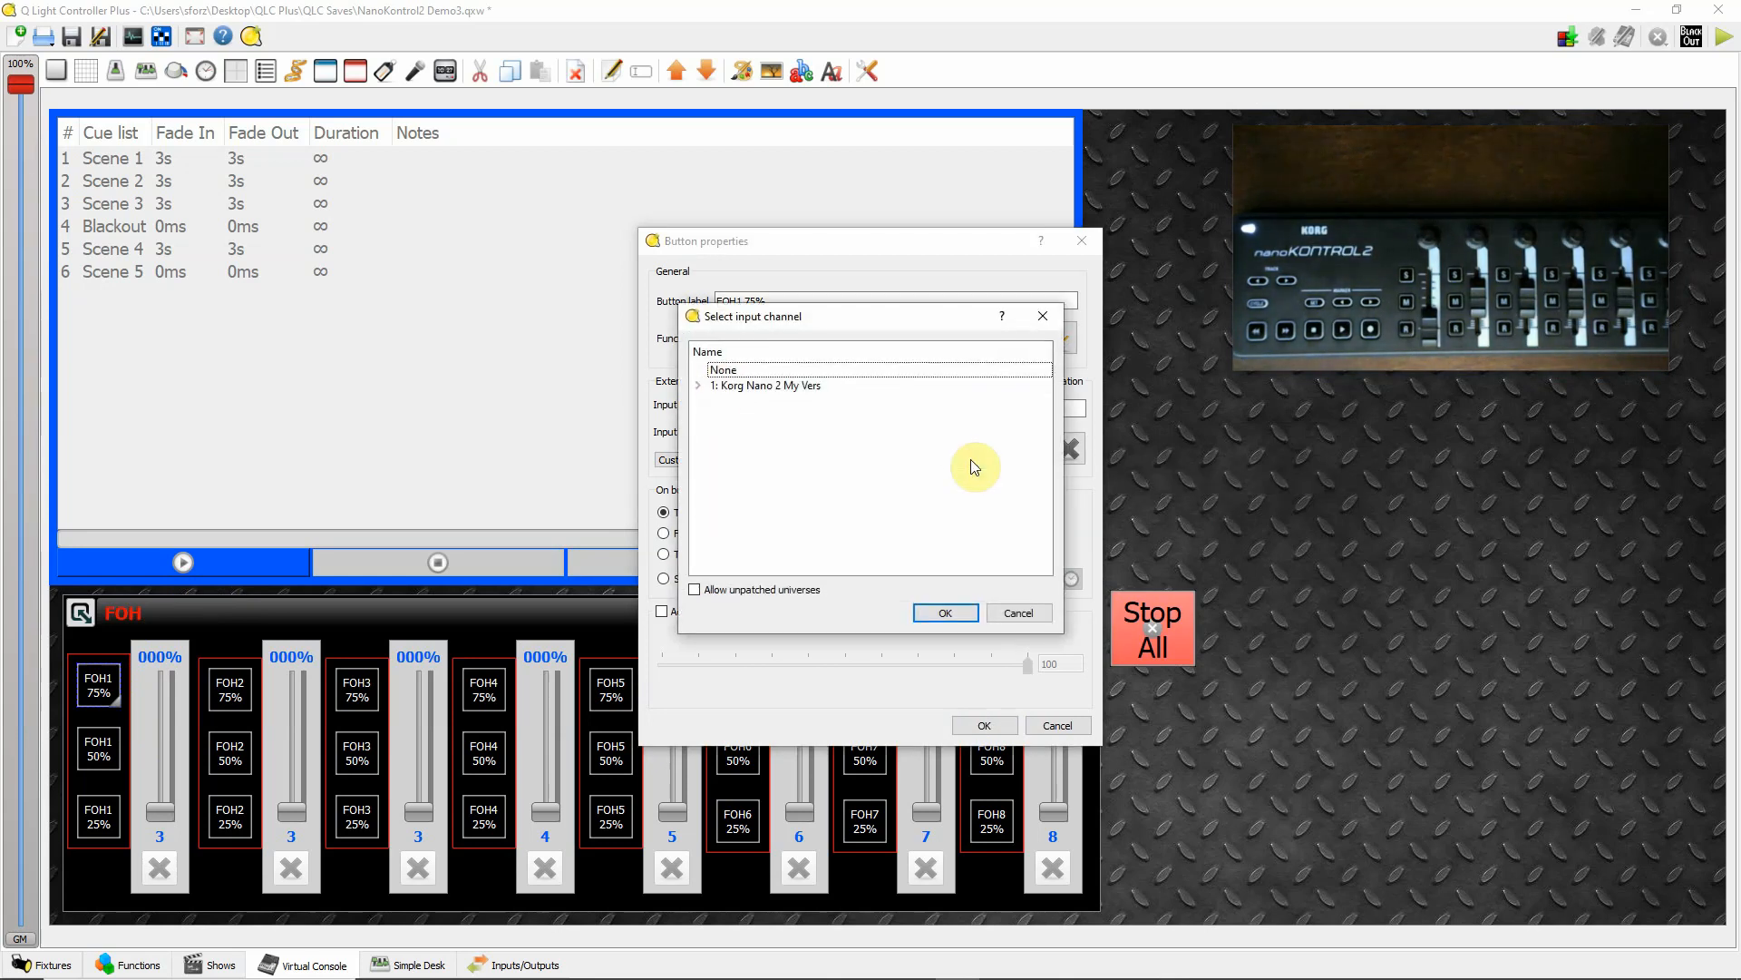
left_click(698, 385)
scroll(858, 436, "down", 3)
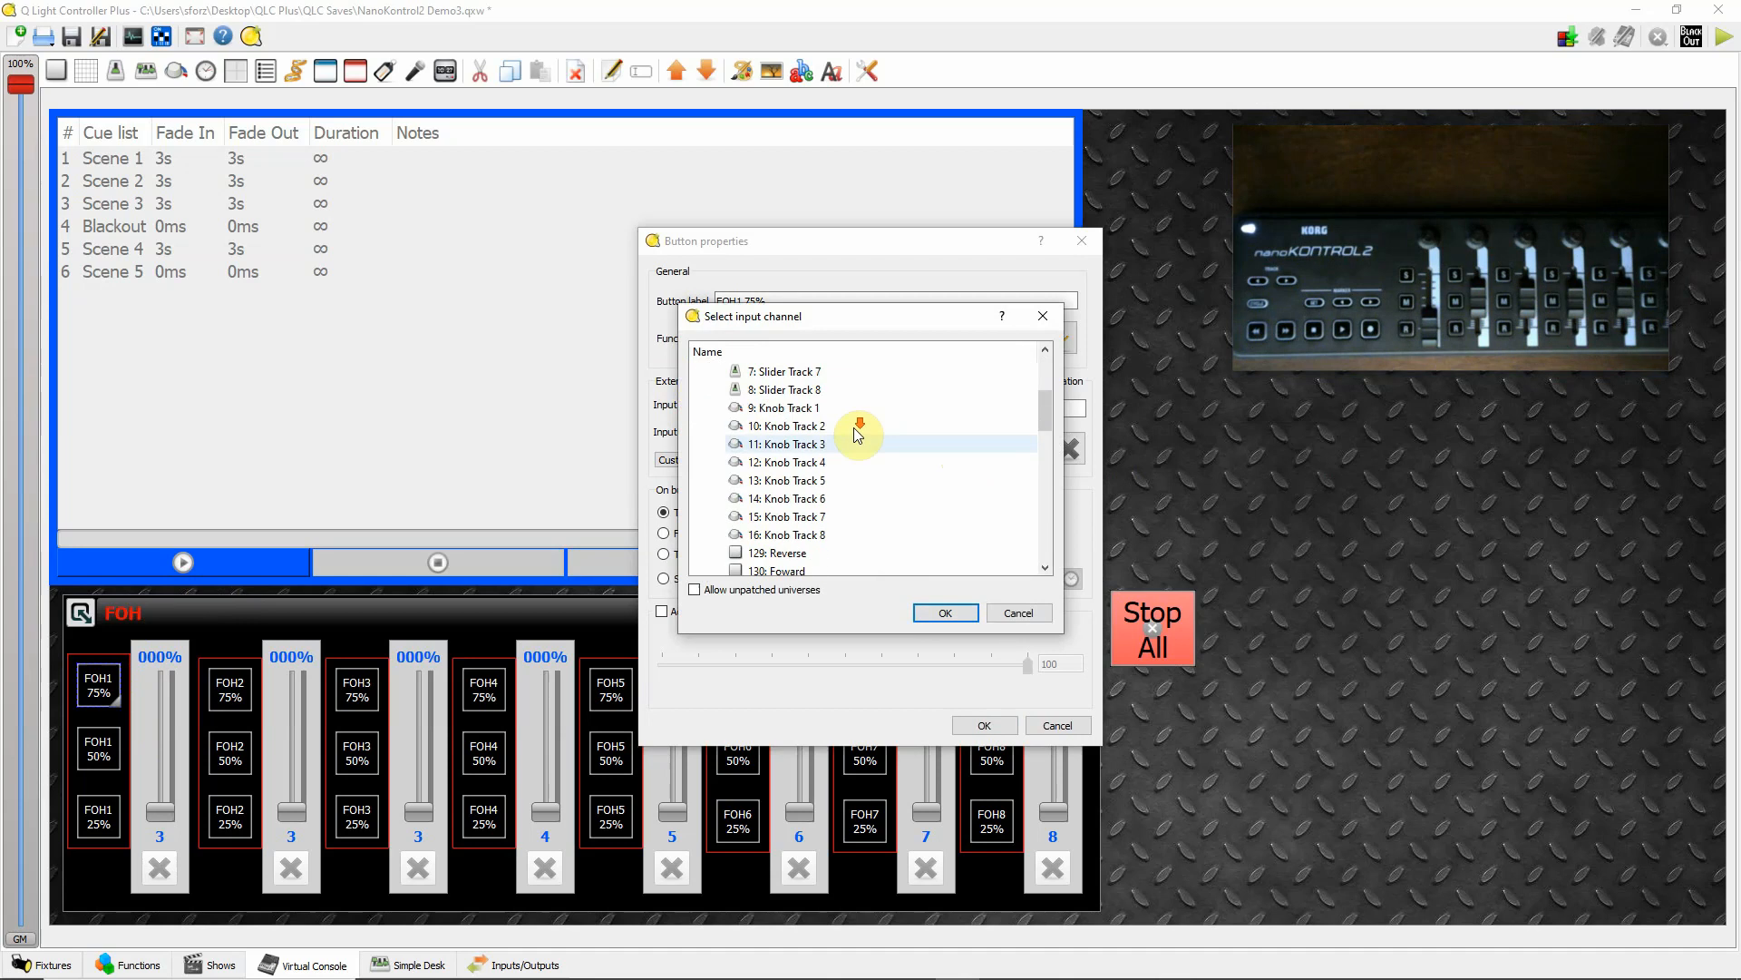
scroll(900, 455, "down", 6)
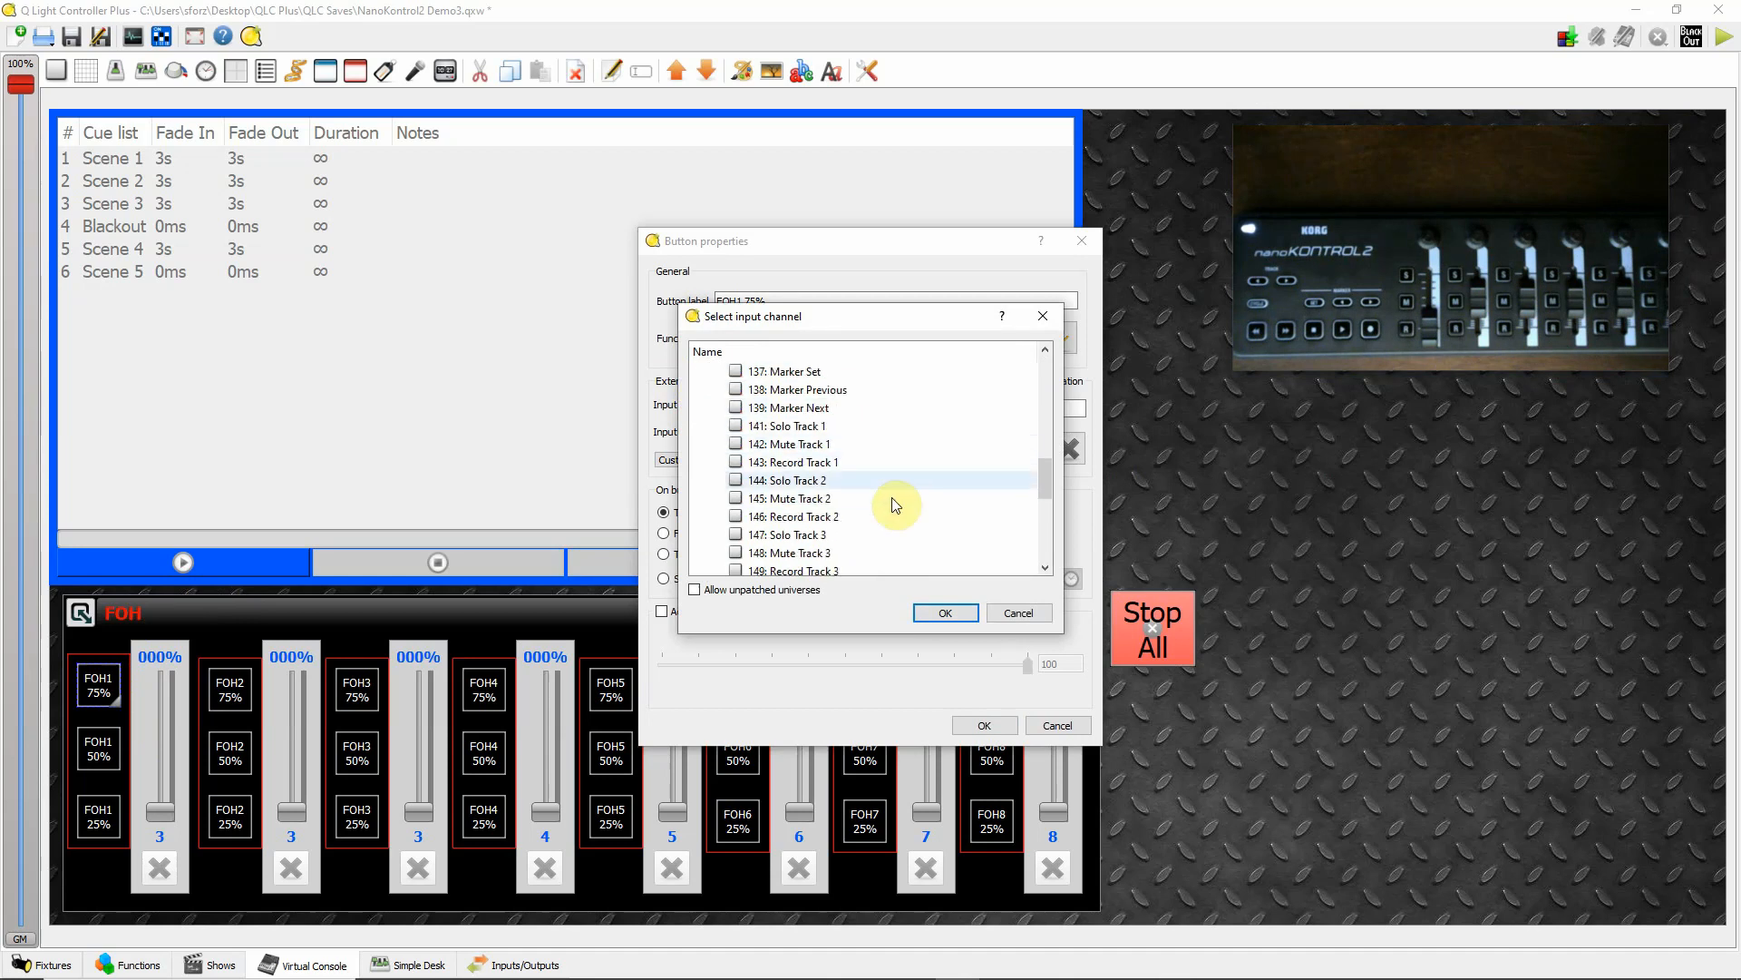
left_click(1030, 612)
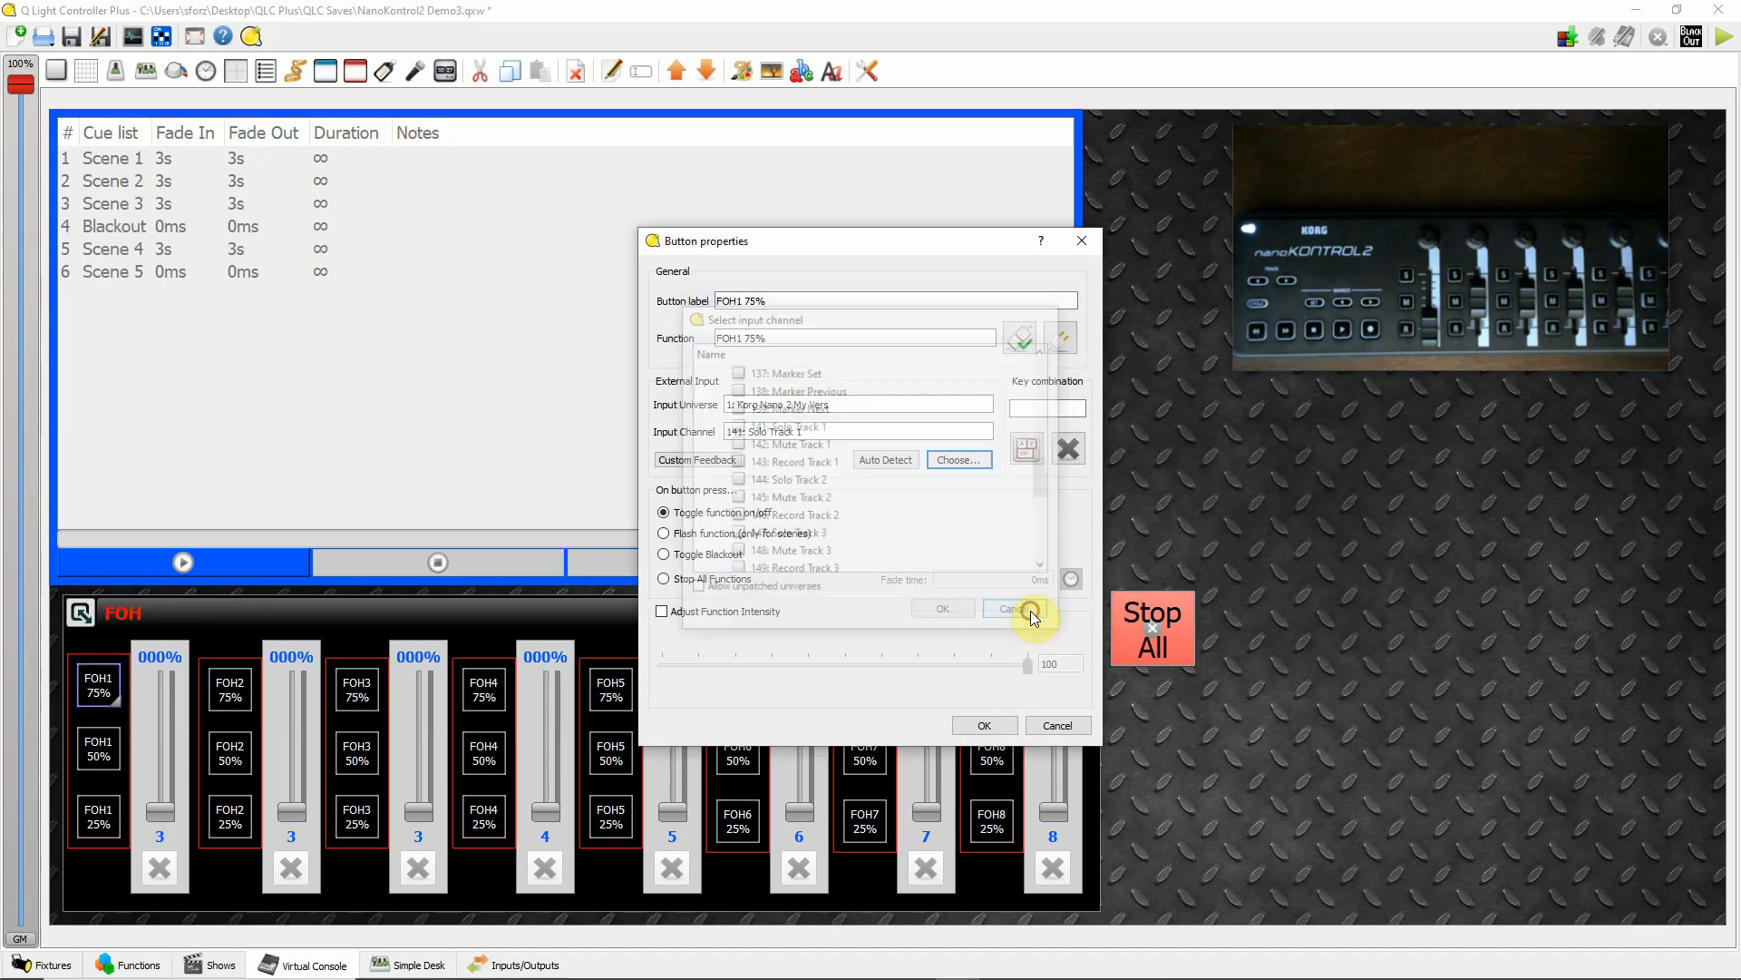
Clear the FOH1 75% button's external input to None, auto-detect Solo Track 1 on the Korg controller, and accept the properties.
left_click(982, 460)
left_click(726, 370)
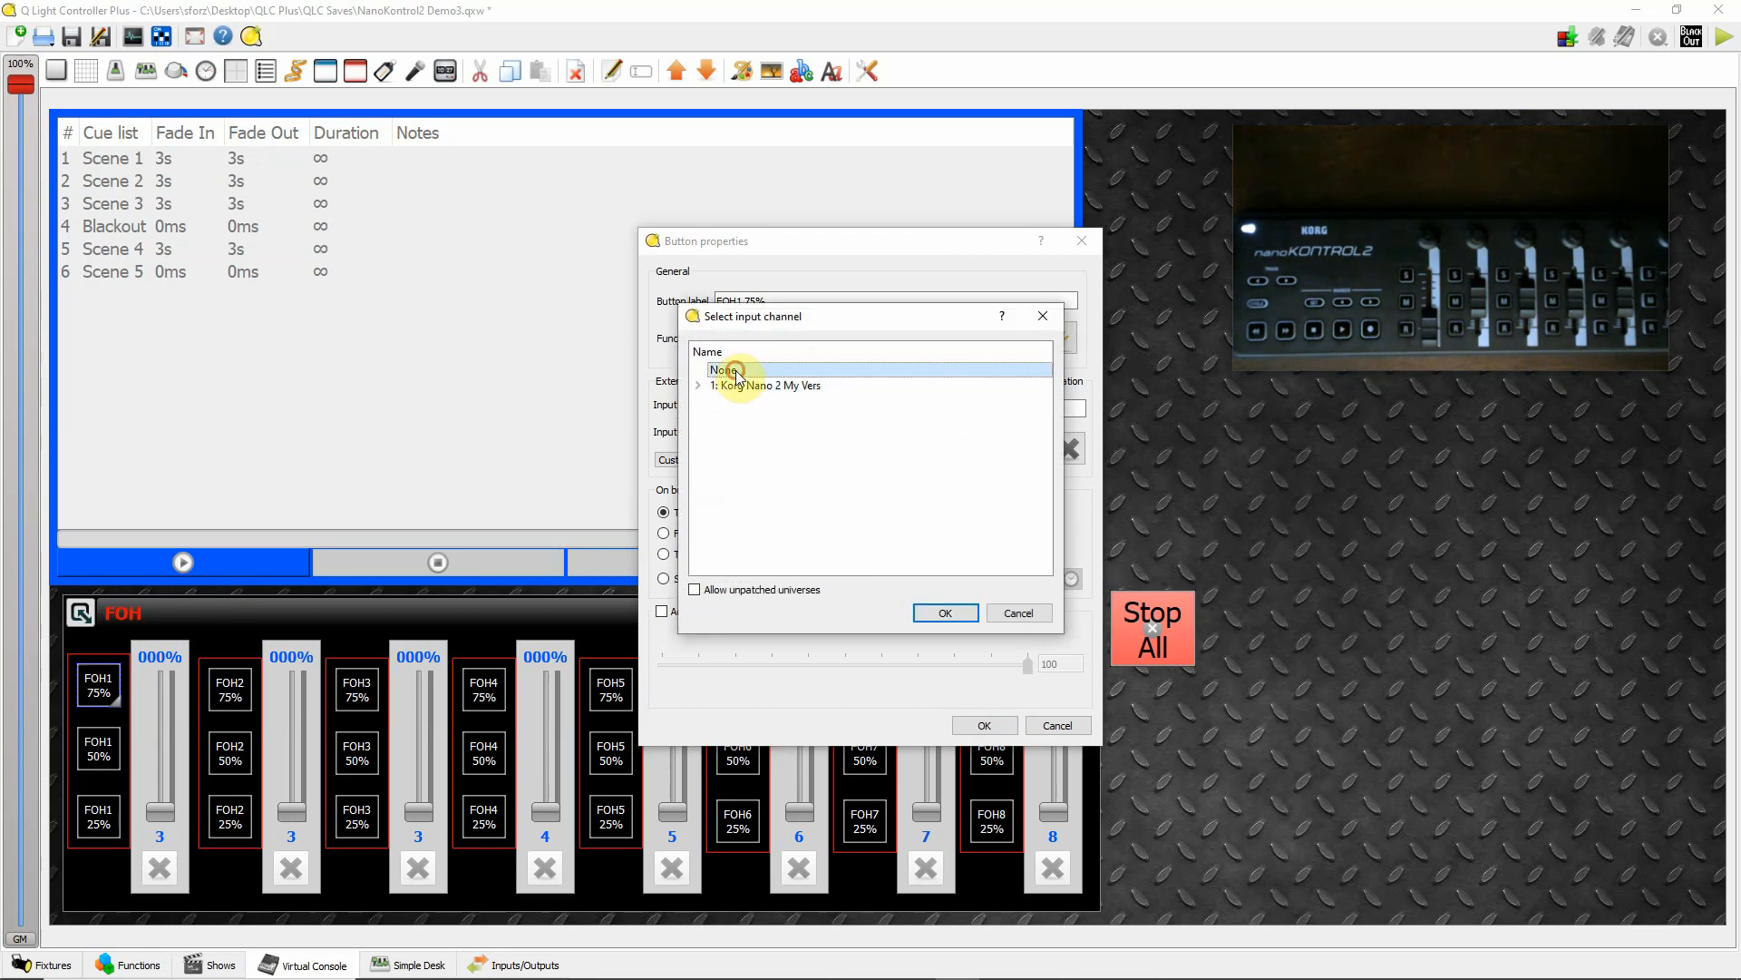
left_click(945, 613)
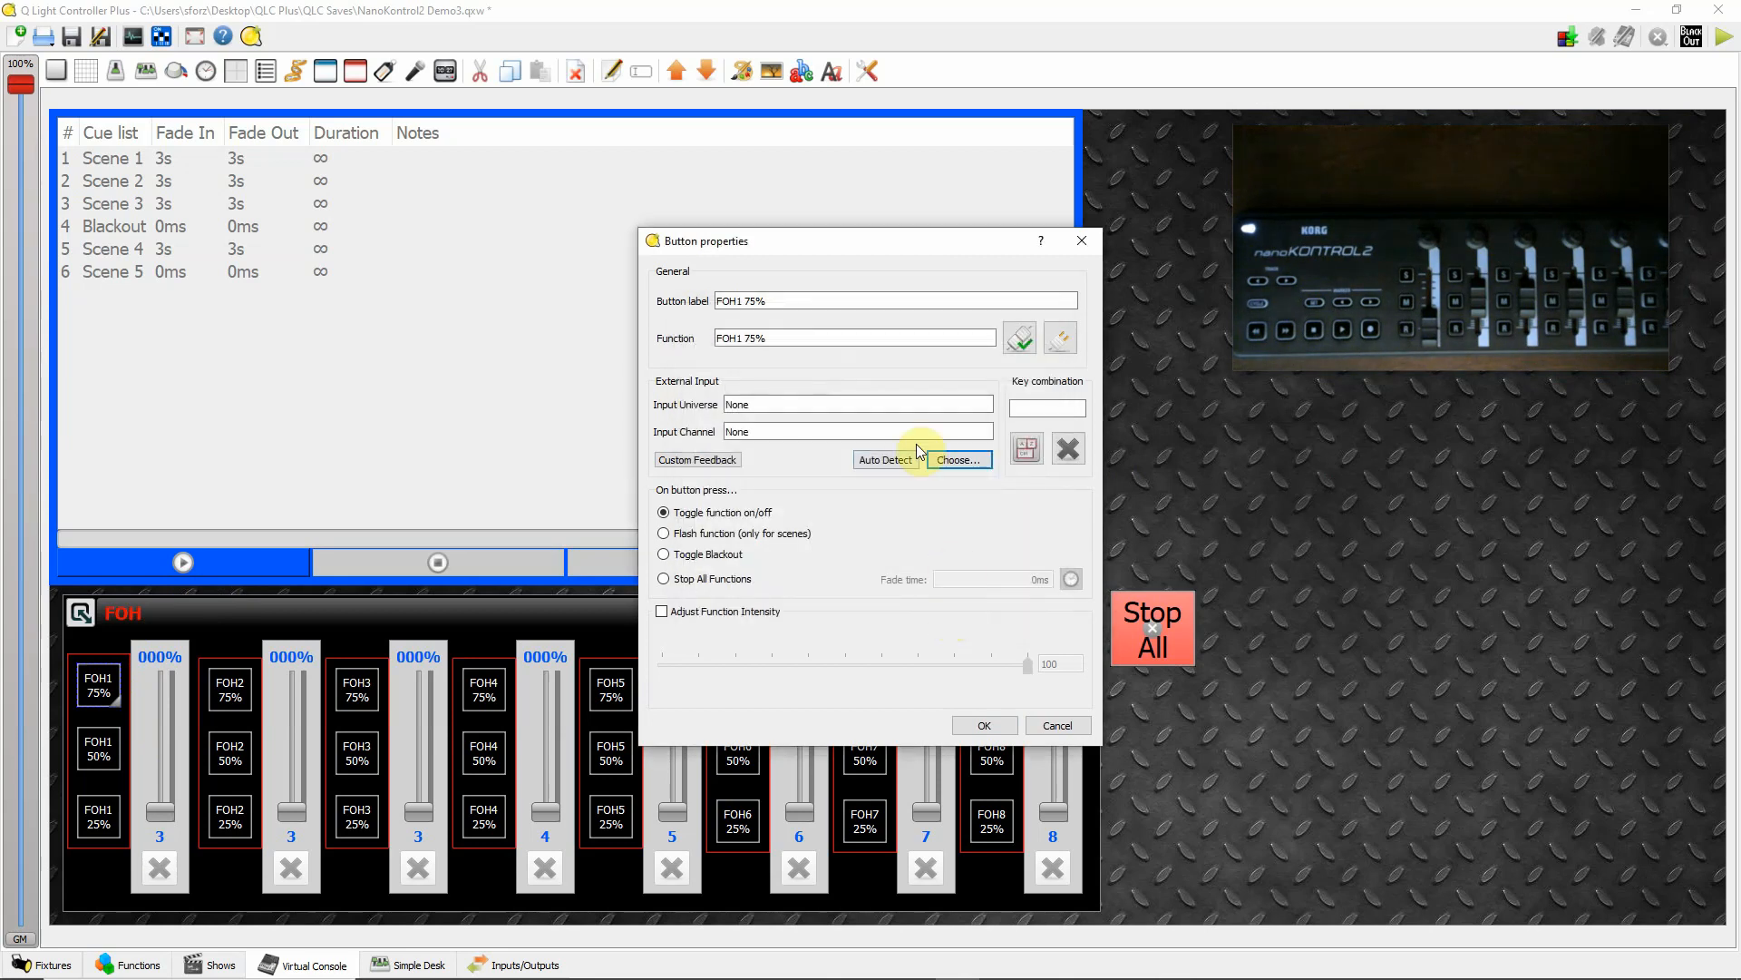
left_click(889, 461)
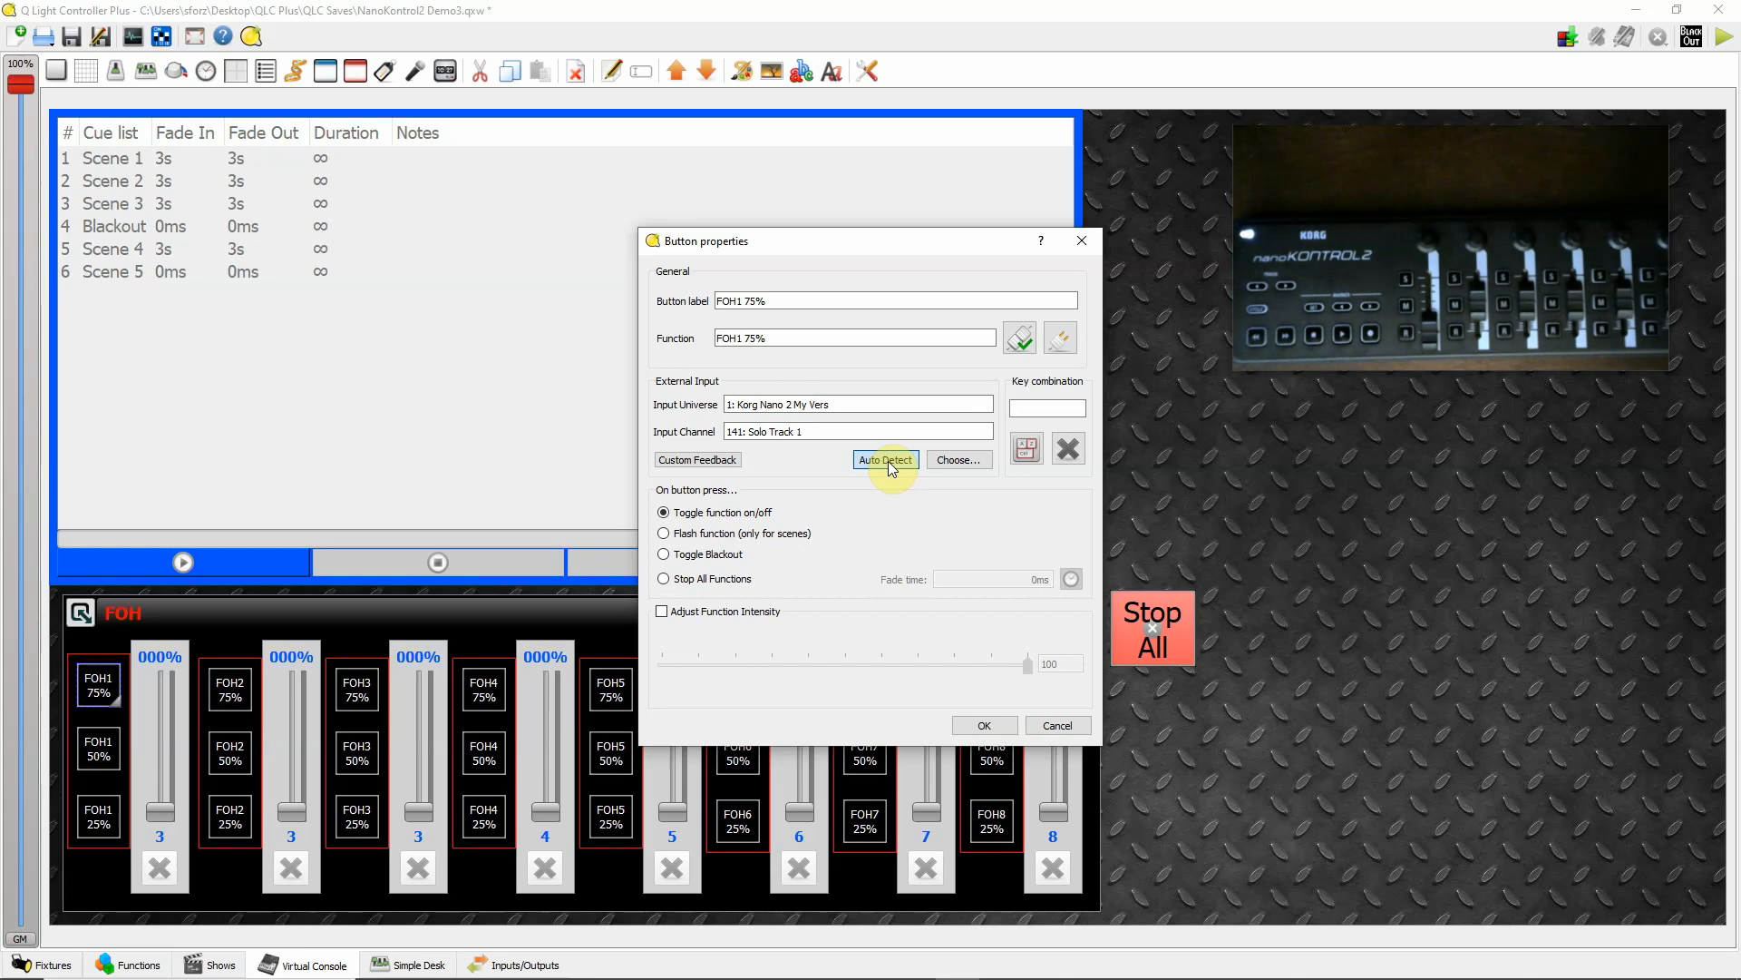
left_click(984, 725)
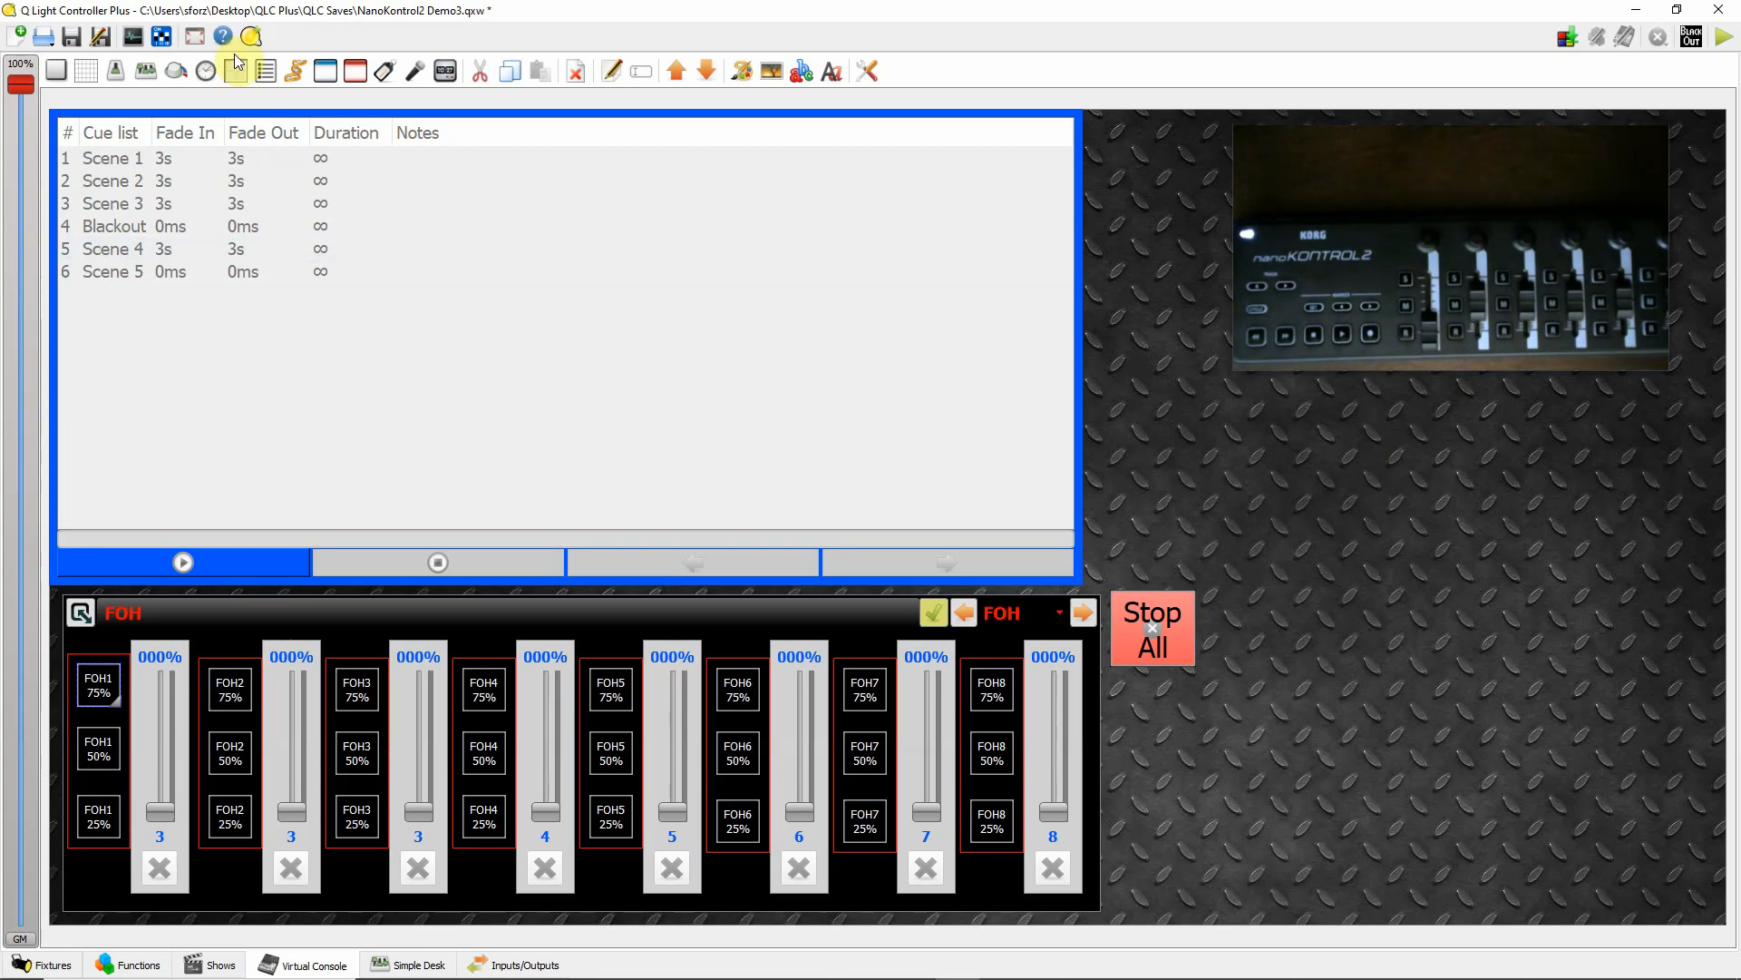
Show the fixture monitor beside the virtual console and switch to operate mode.
left_click(133, 38)
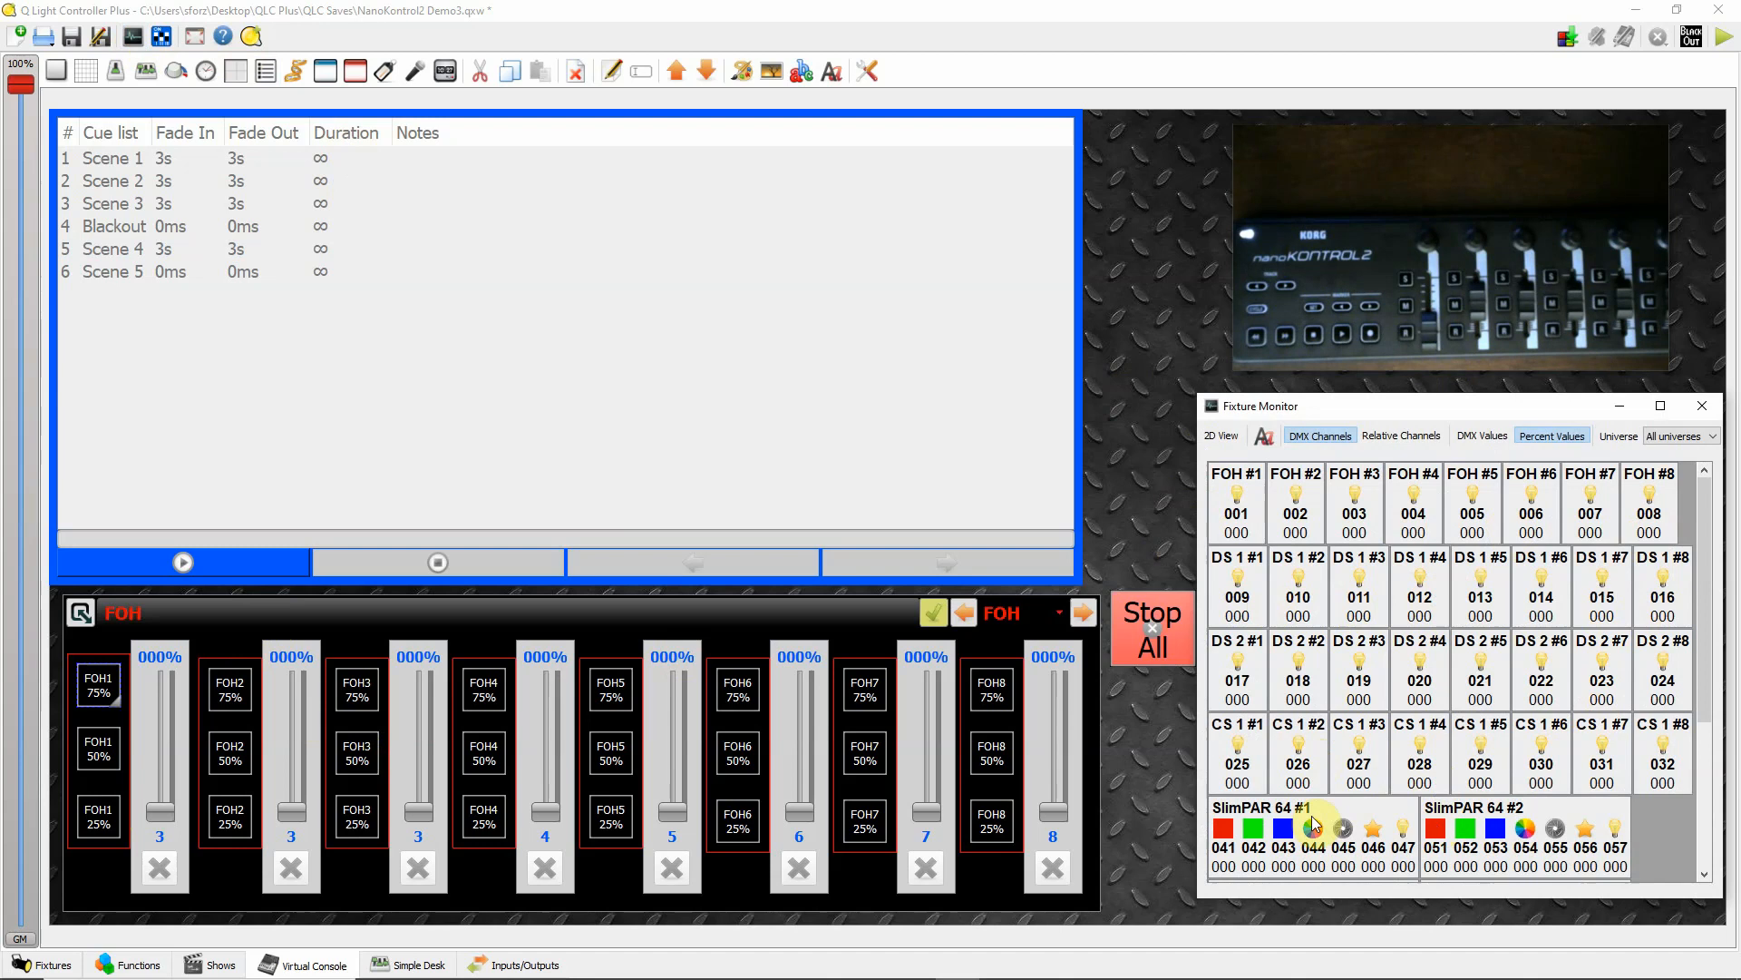
mouse_move(1699, 650)
left_mouse_down()
mouse_move(1699, 836)
mouse_move(1710, 644)
left_mouse_up()
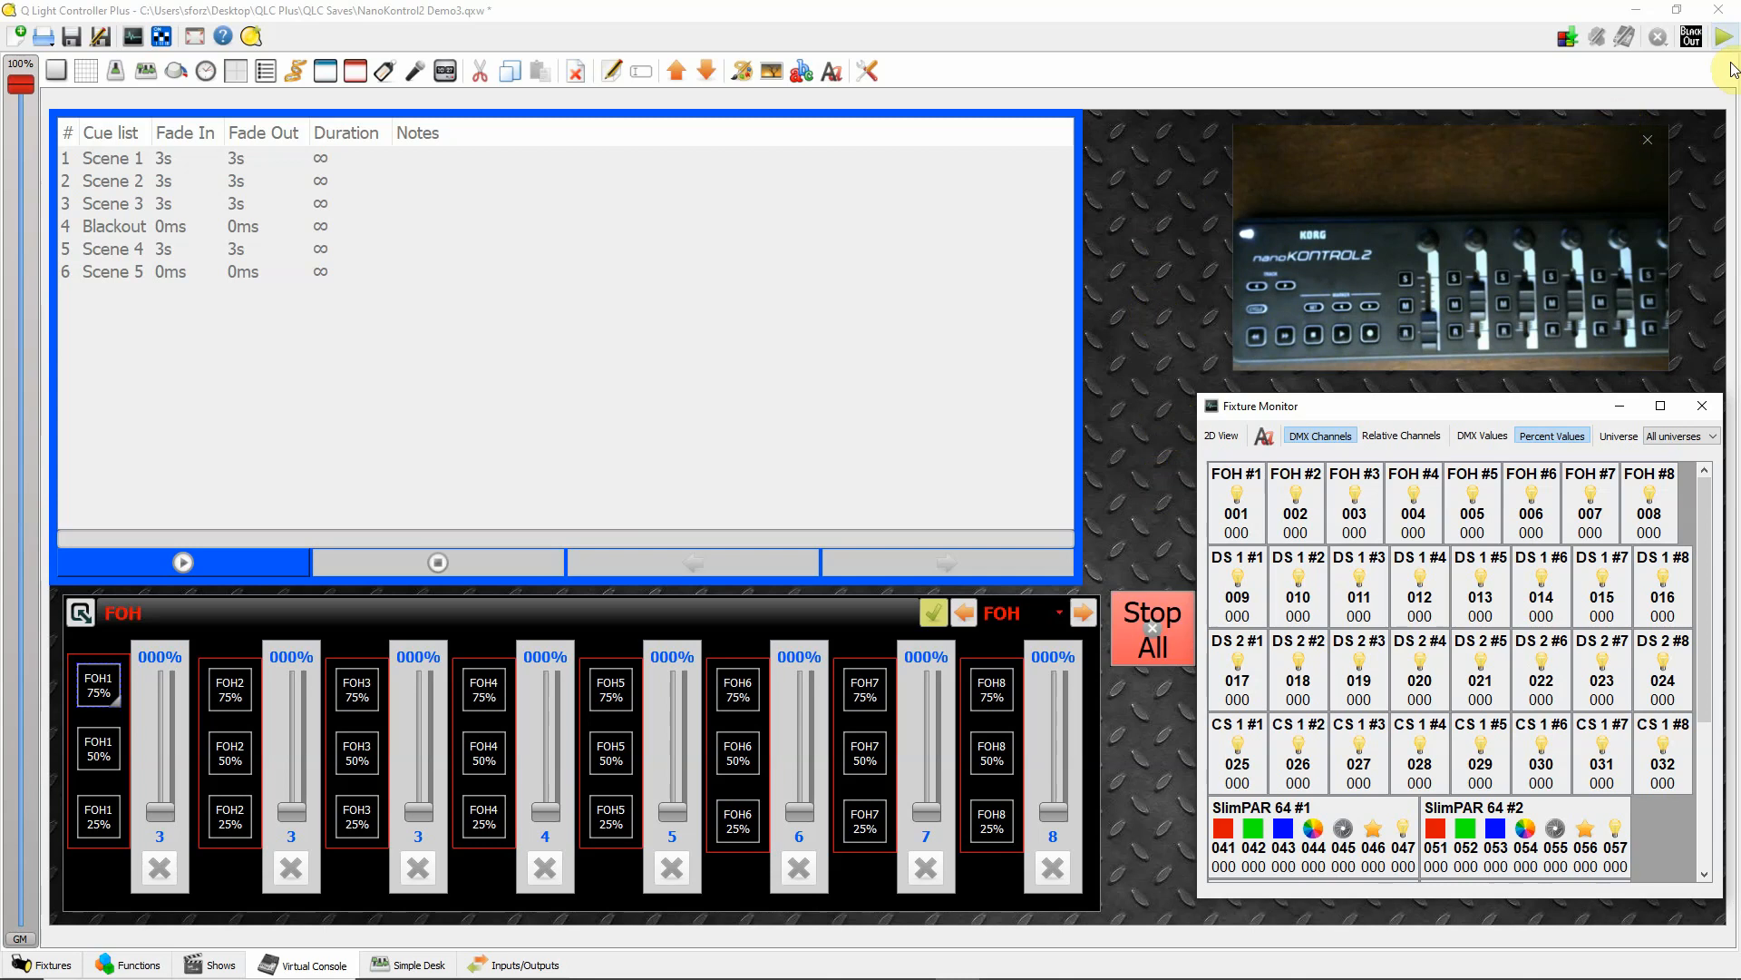
left_click(1724, 36)
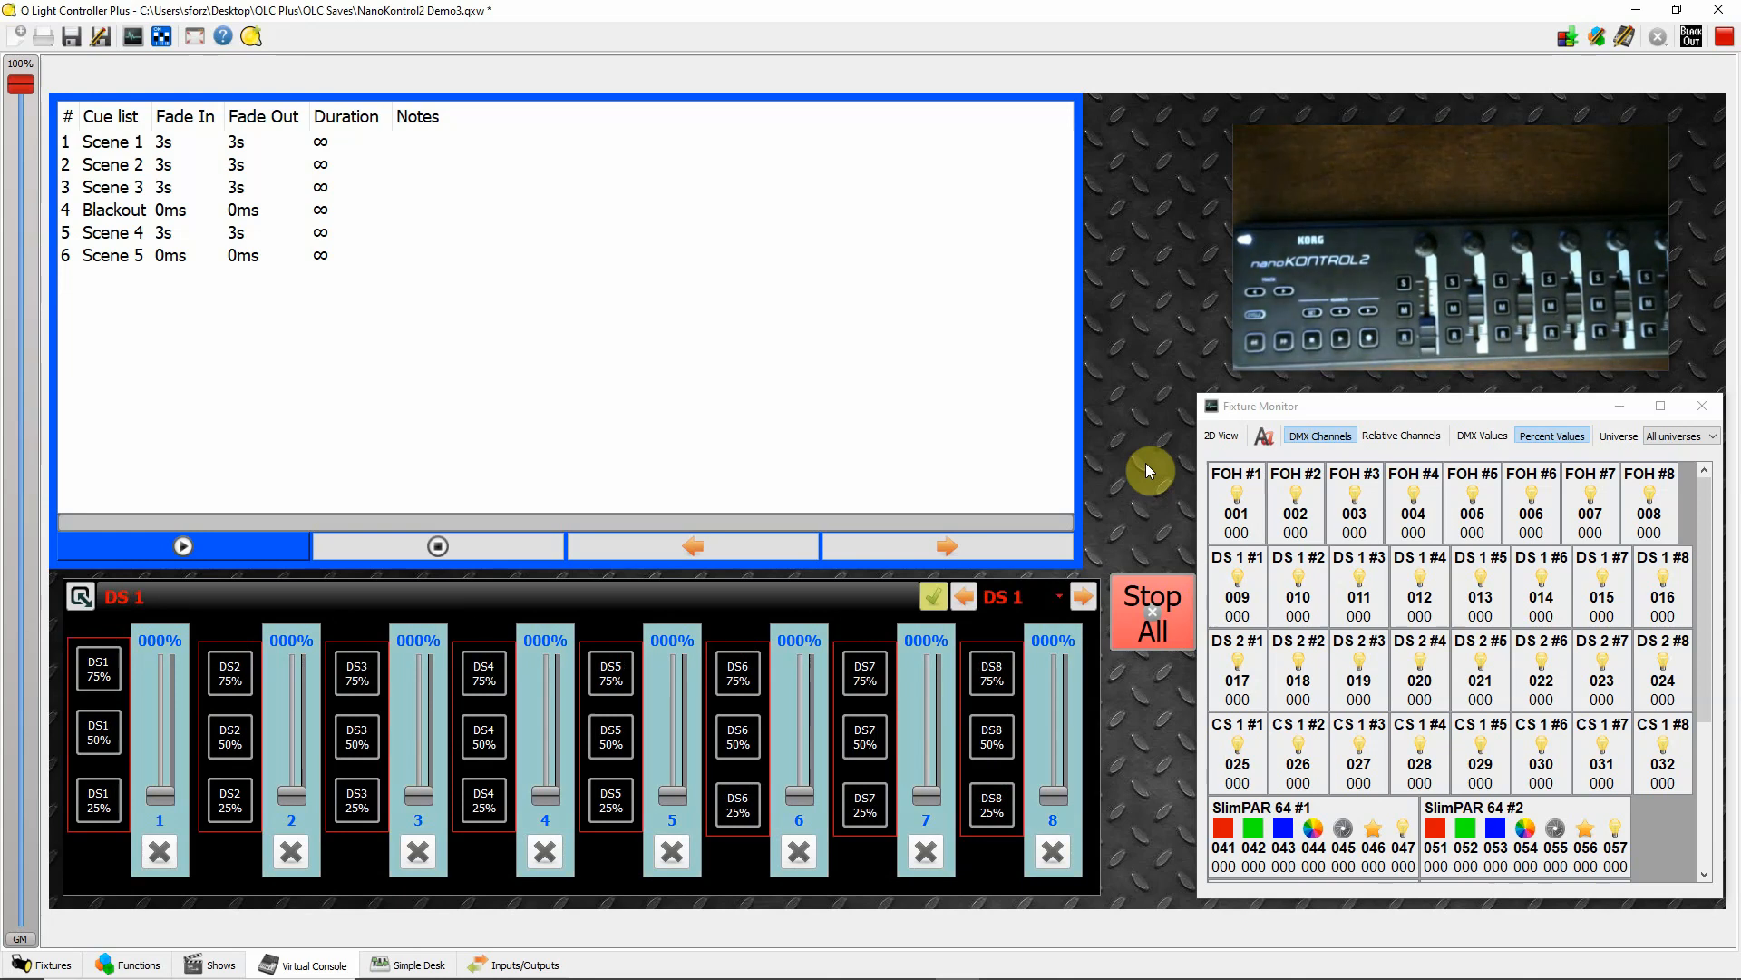
Look through the slider frame's list of pages, from FOH to US, and dismiss it without choosing one.
left_click(1060, 600)
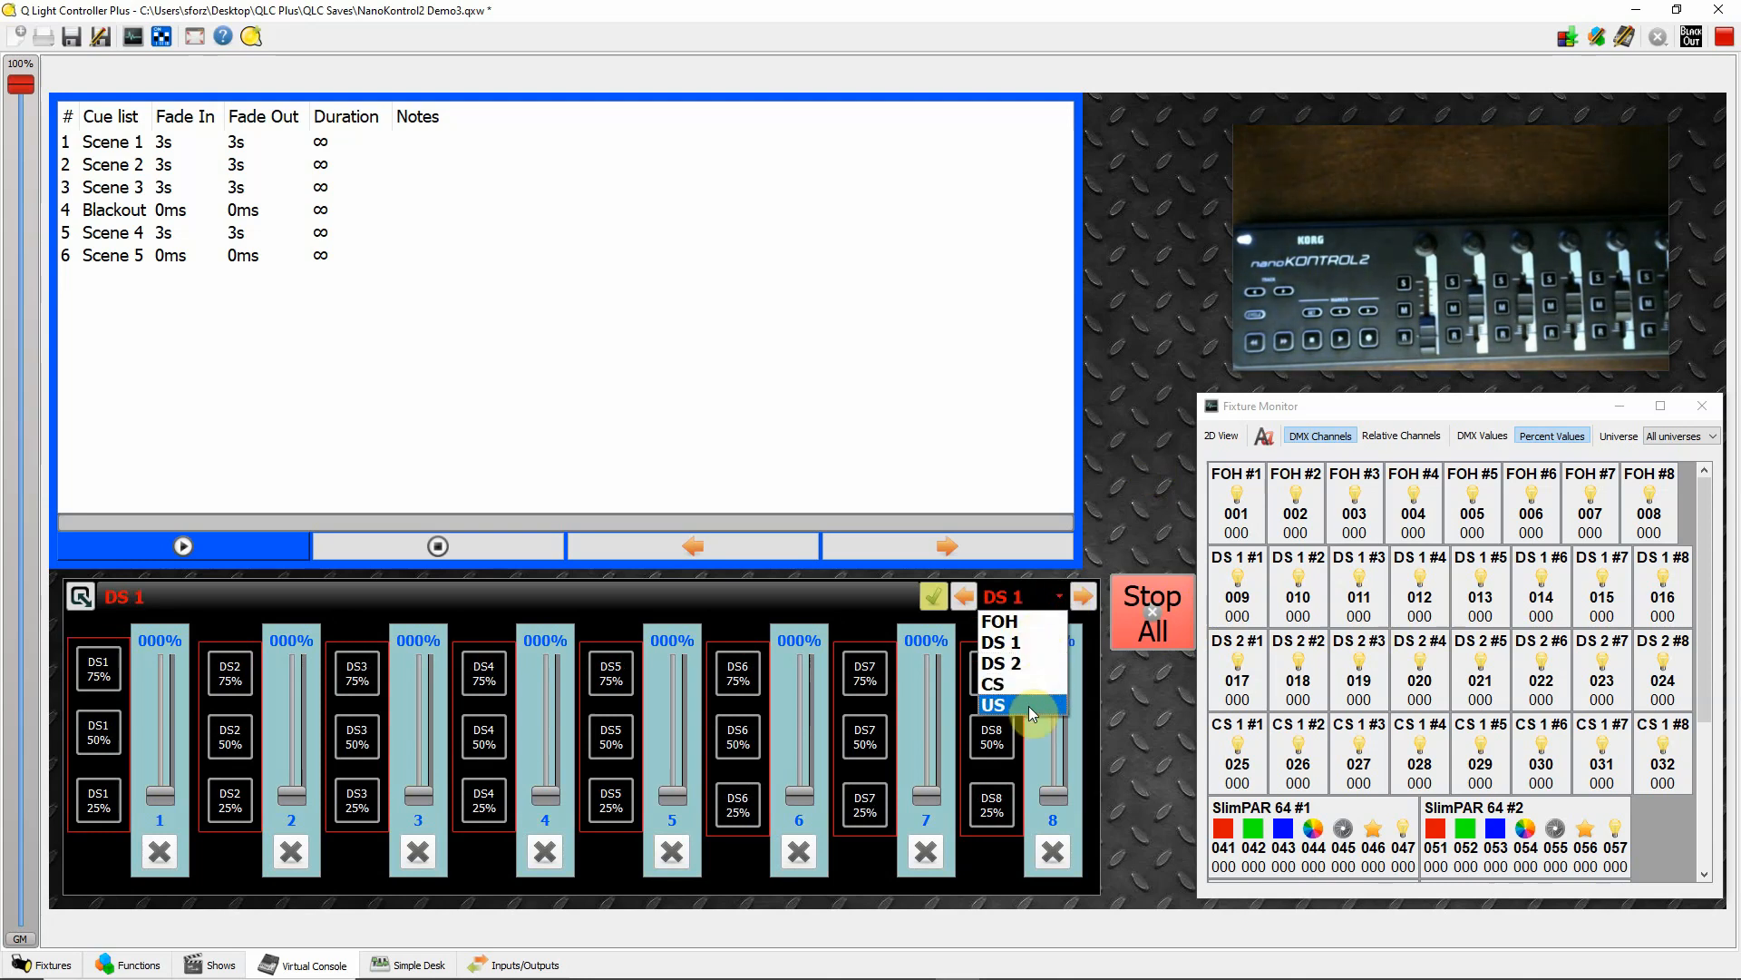
left_click(1104, 544)
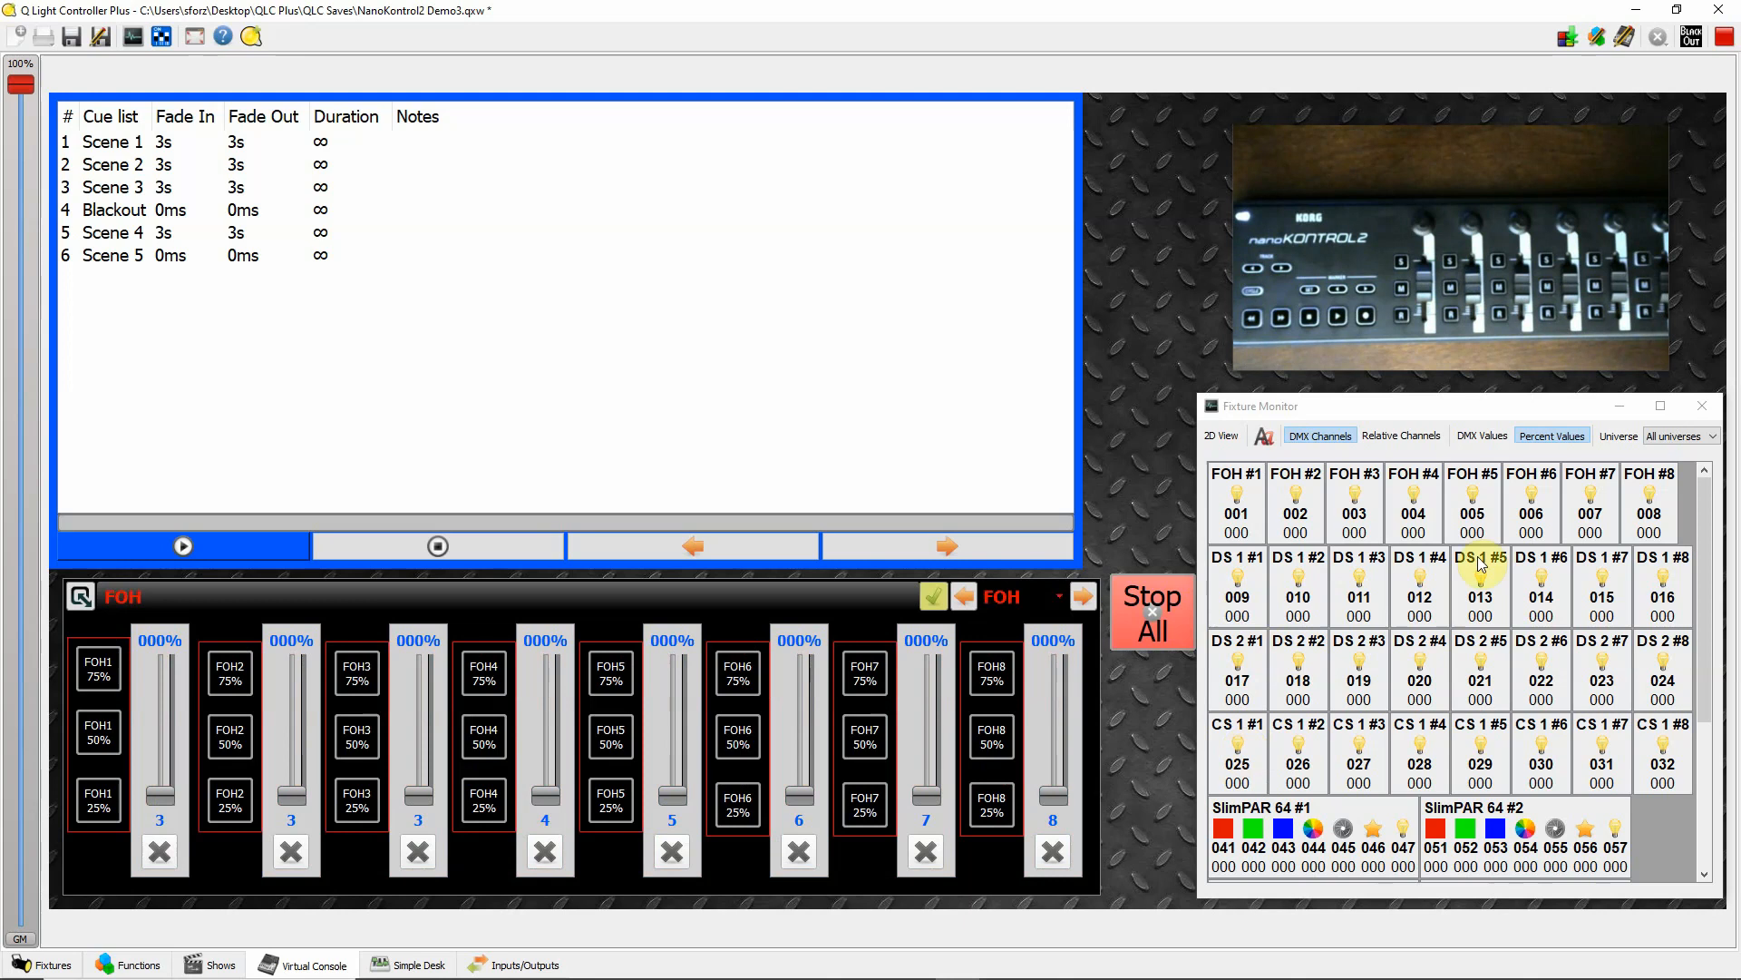
Switch to design mode and examine the FOH1 slider's properties, including its assigned fixture channel and override reset control.
left_click(1724, 36)
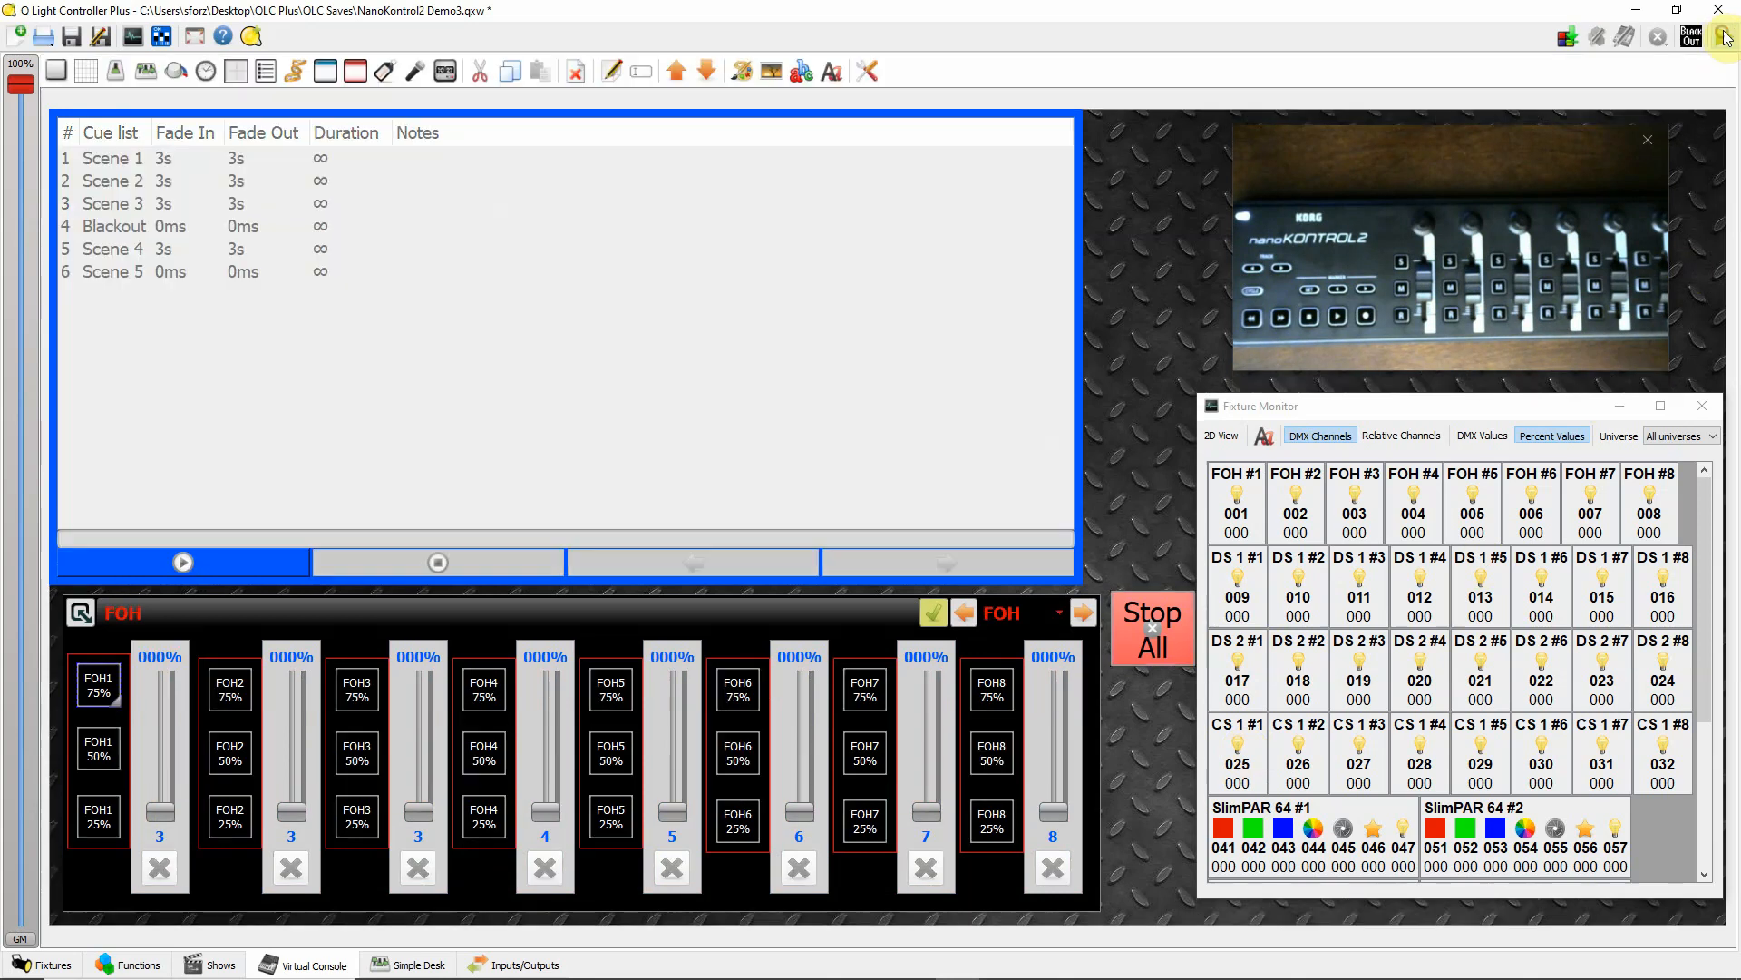
double_click(144, 732)
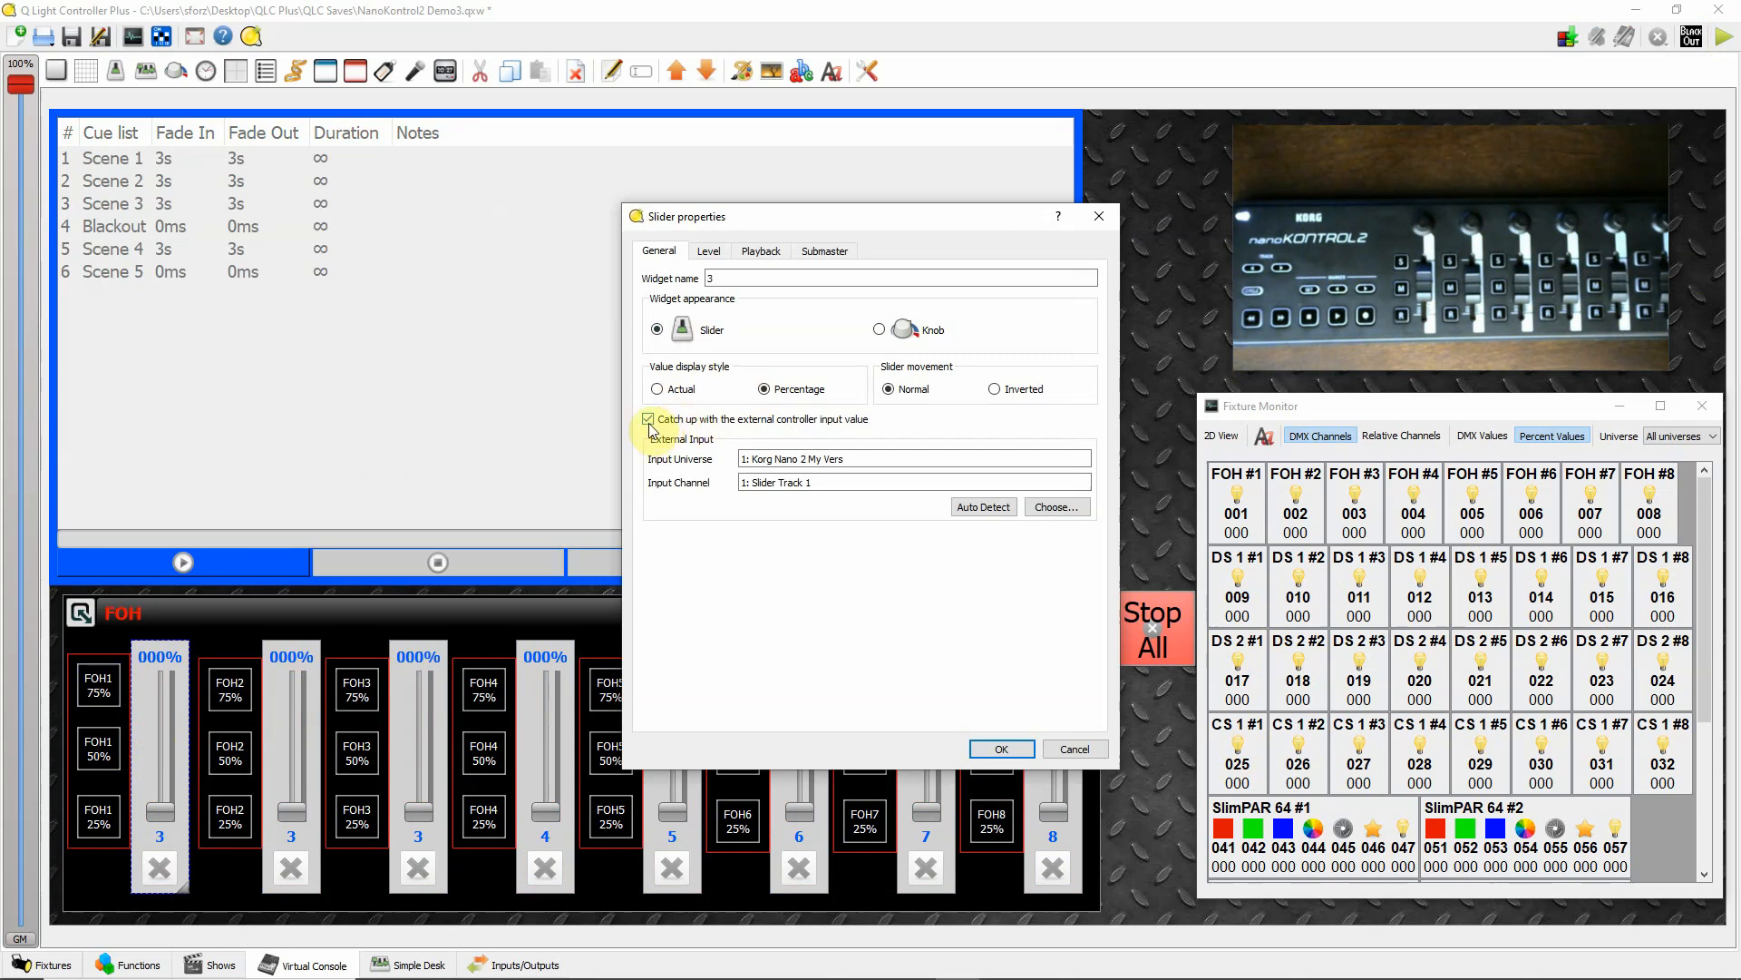
left_click(710, 253)
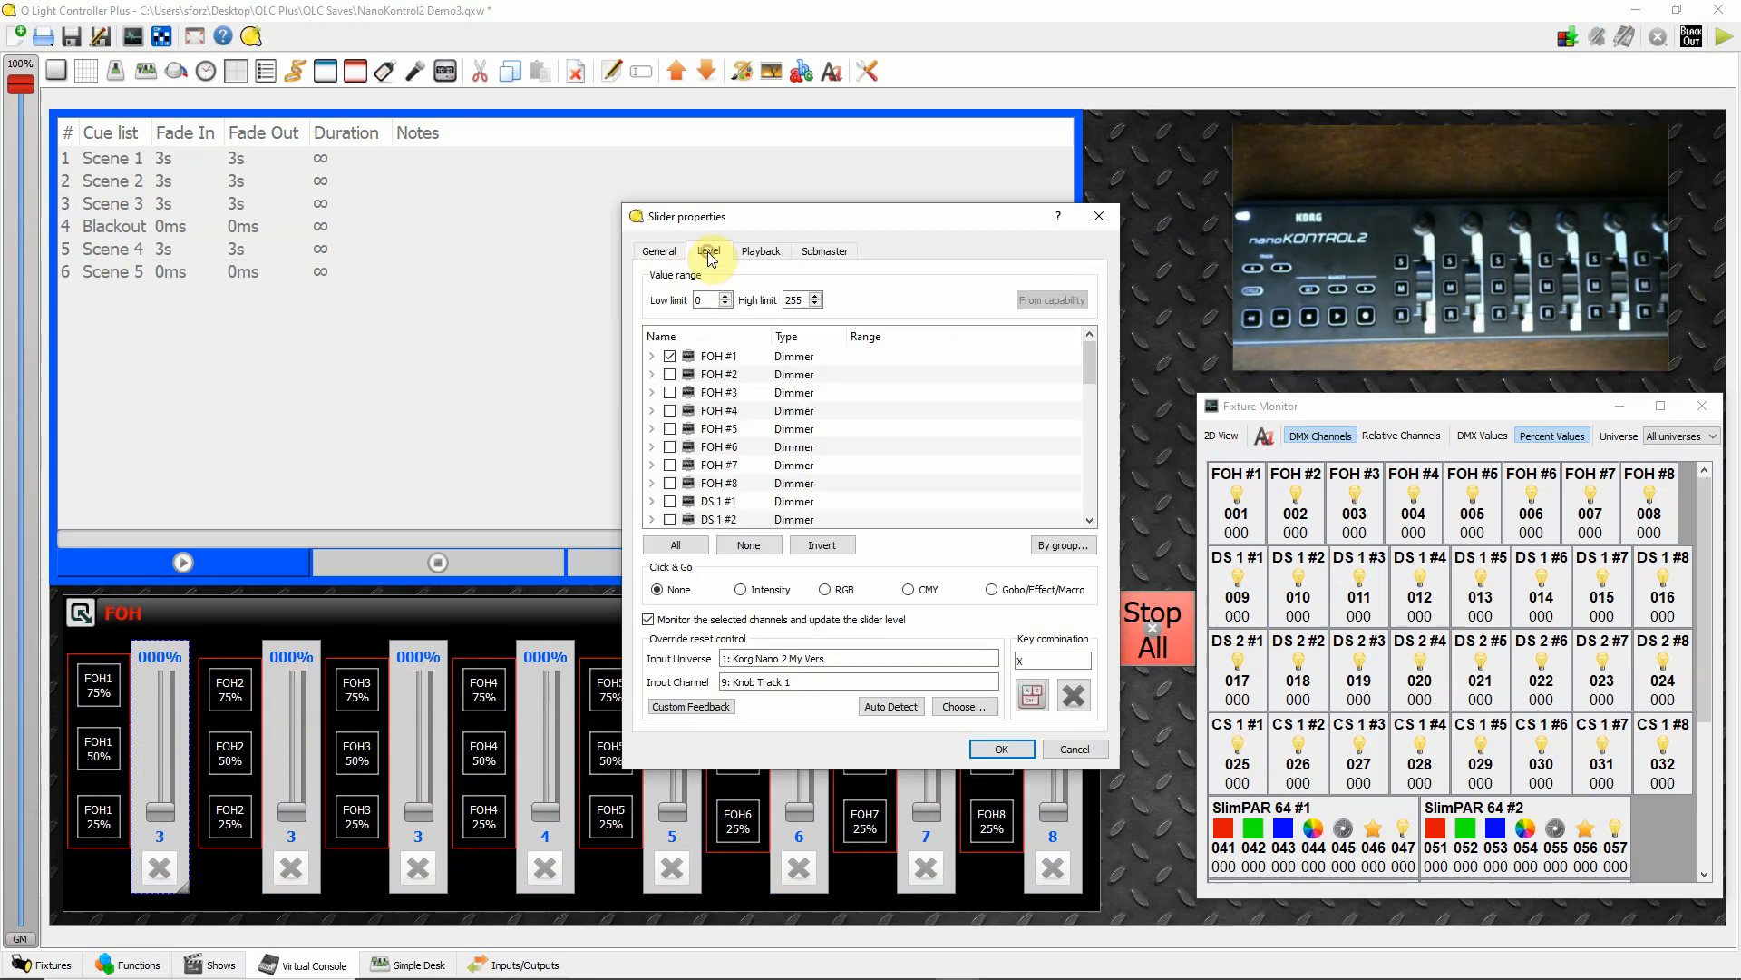
scroll(726, 369, "down", 10)
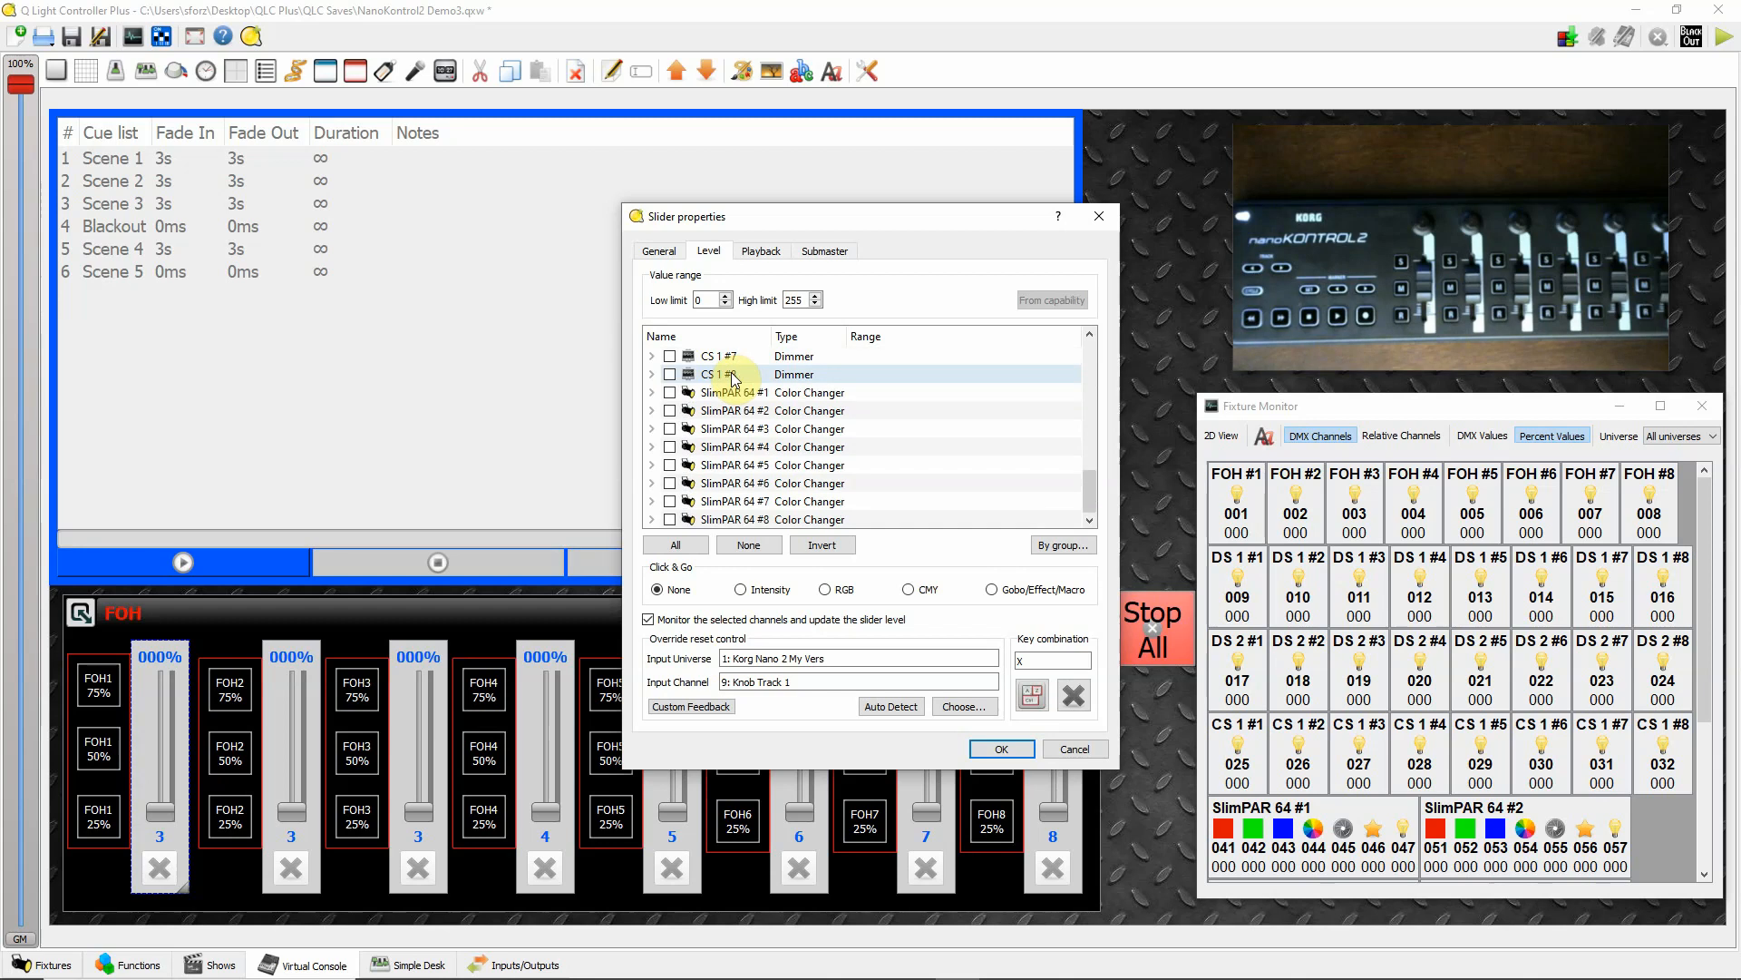
scroll(731, 368, "up", 10)
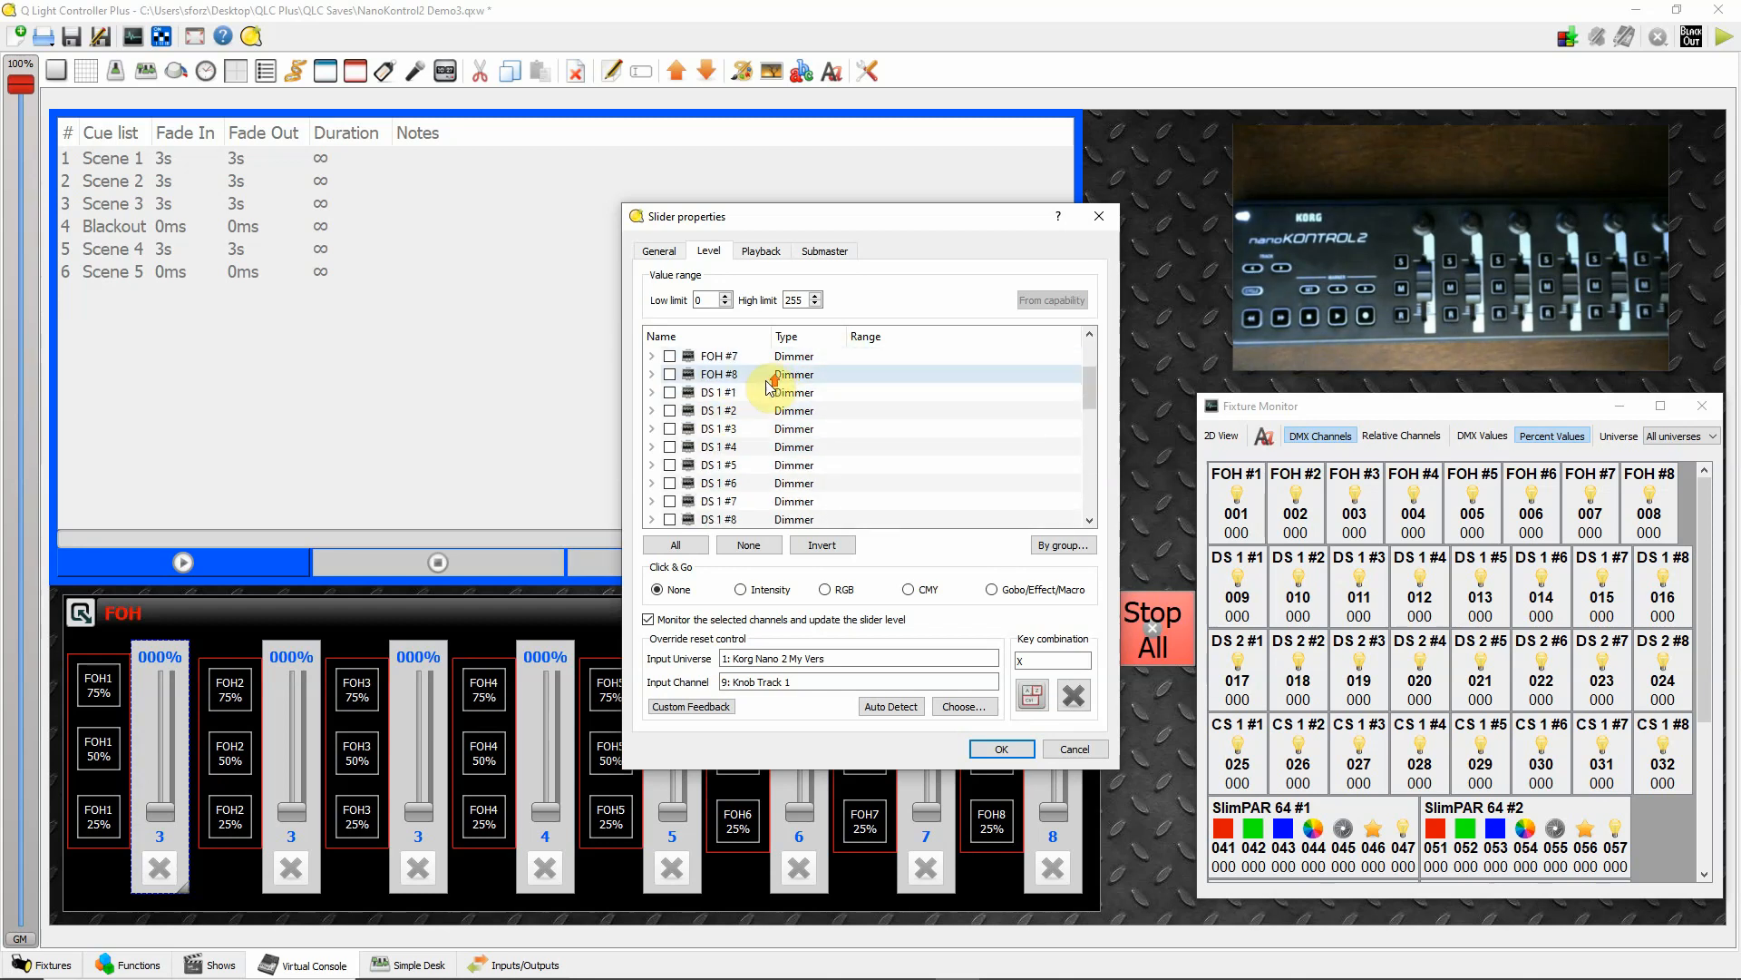
left_click(651, 356)
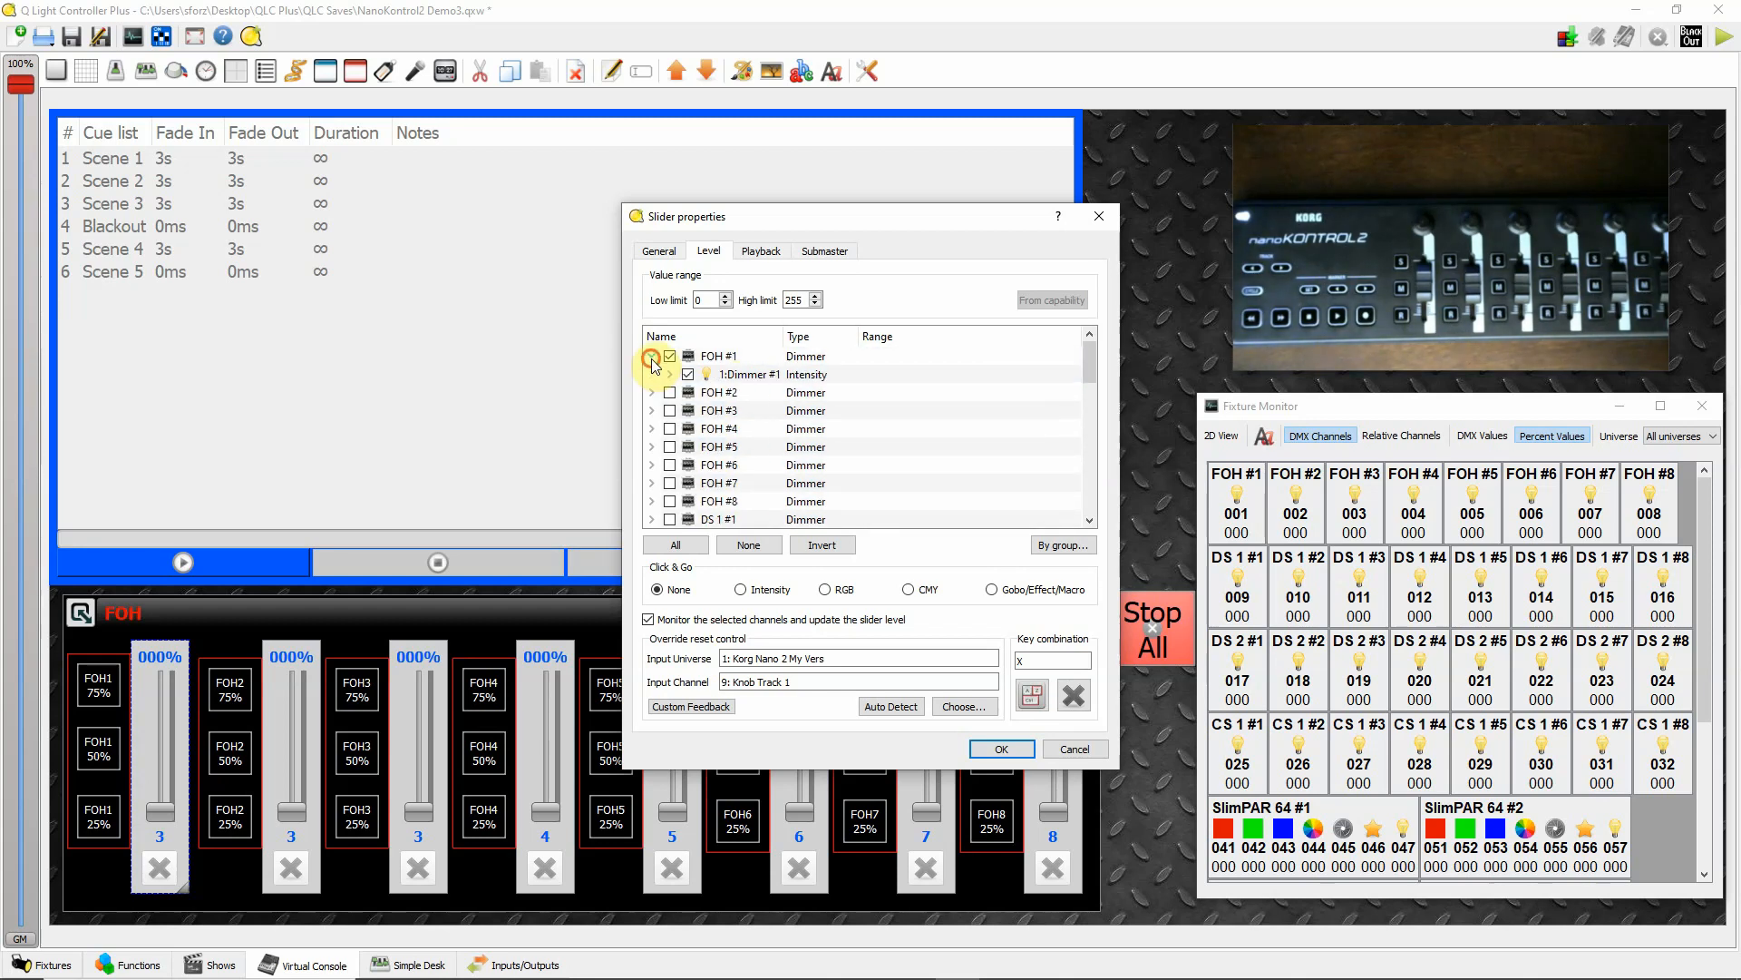
left_click(651, 356)
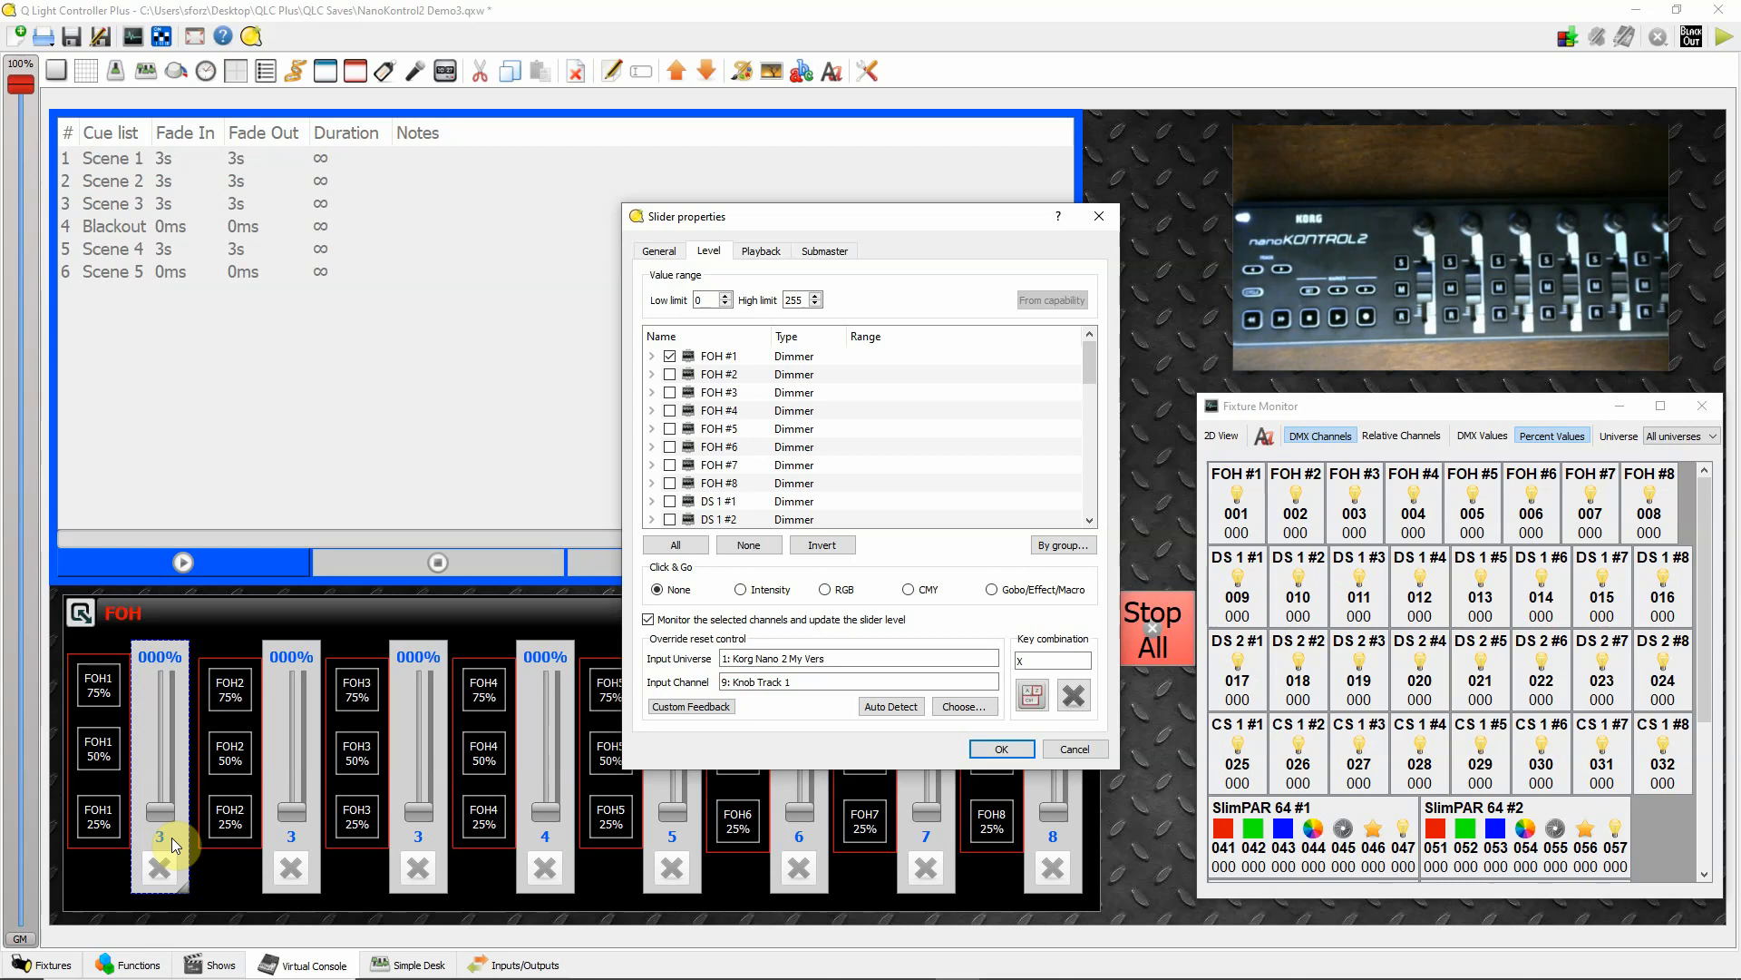
left_click(1002, 749)
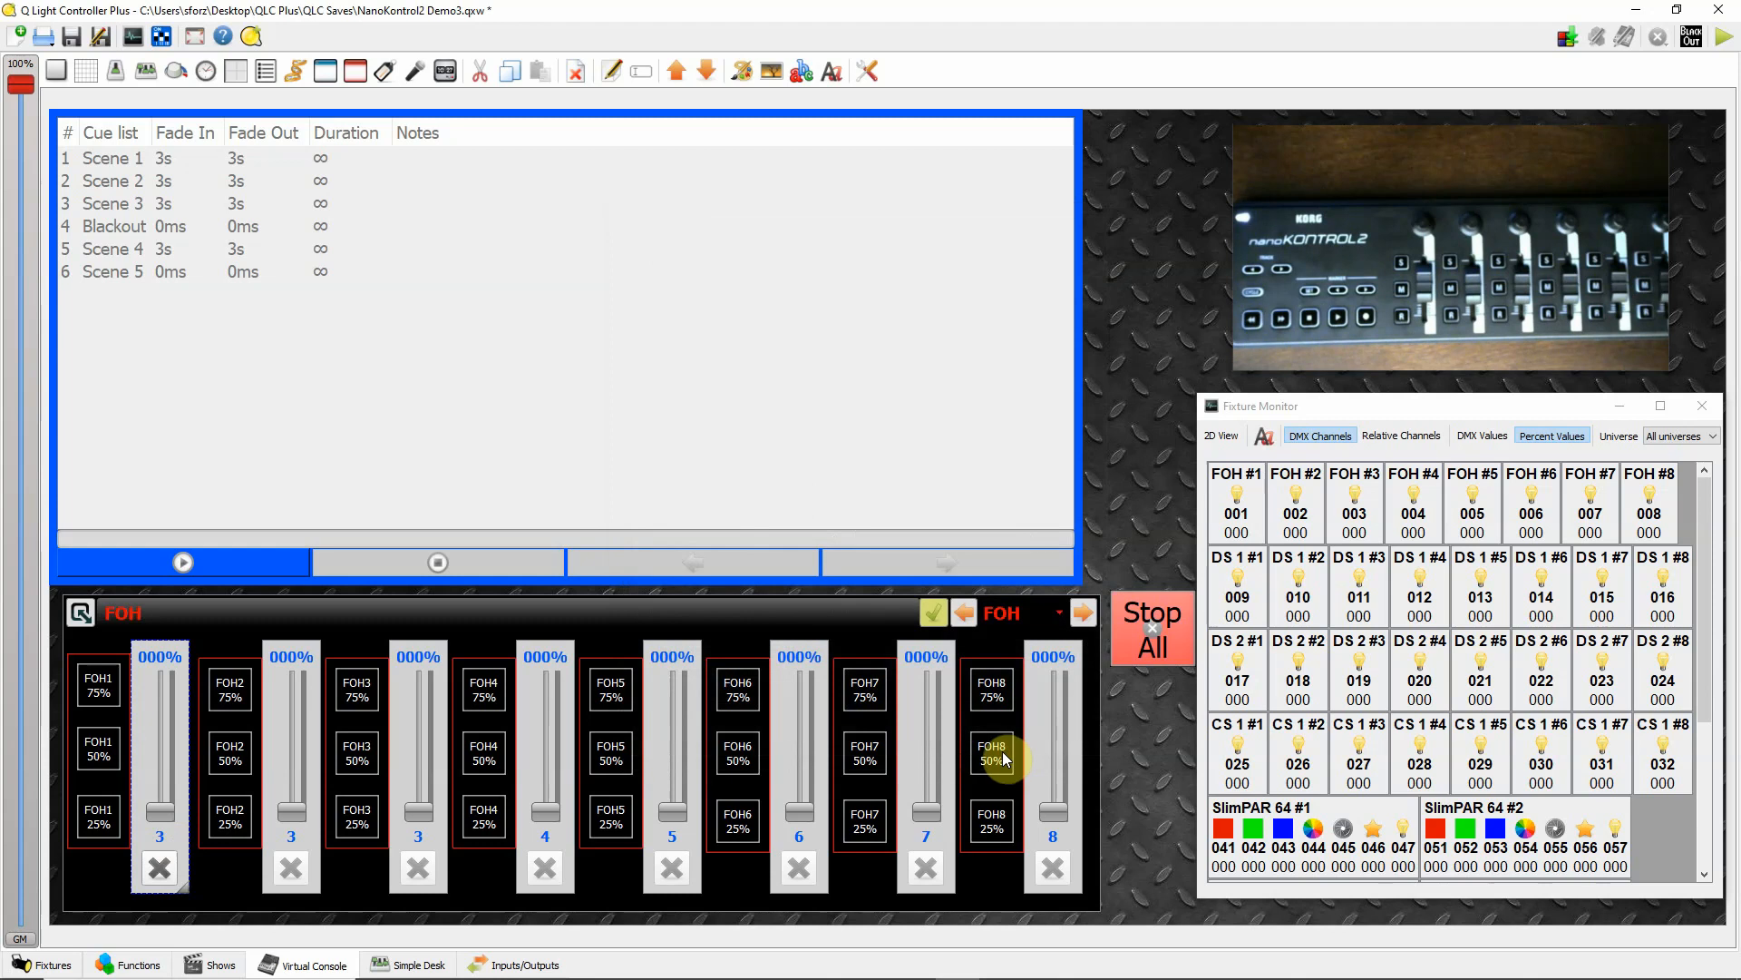
Review the FOH1 slider's external input and controller catch-up option, accept its properties, and switch back to operate mode.
double_click(138, 744)
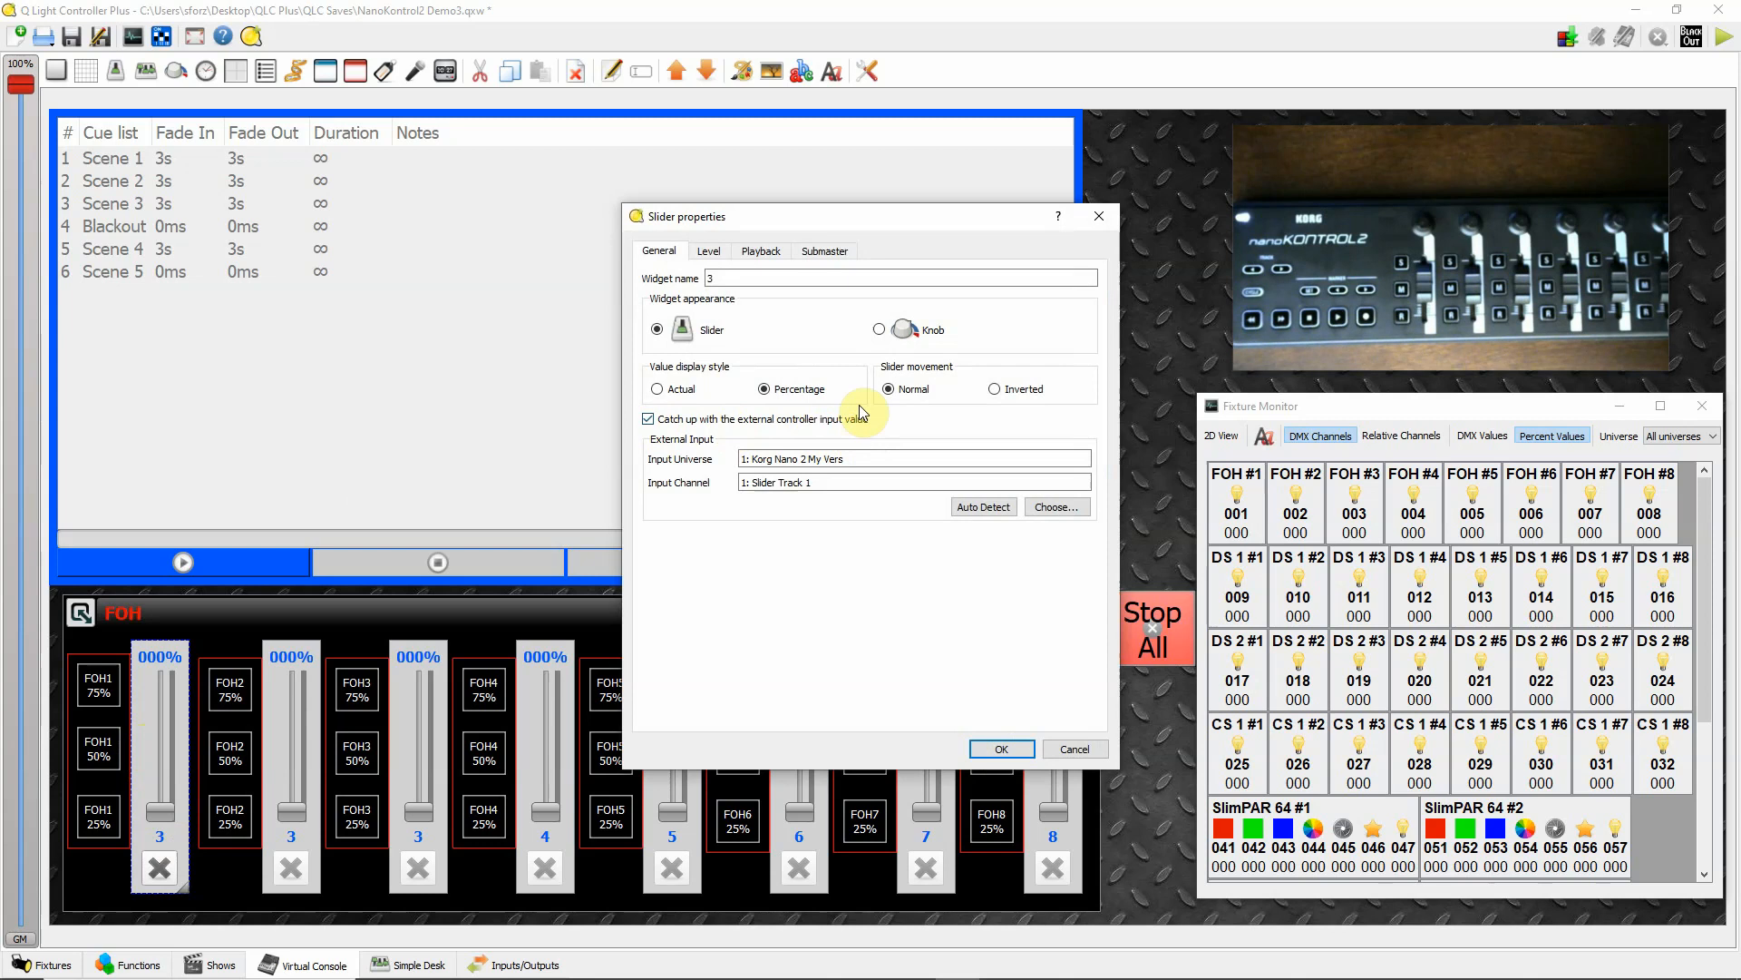
left_click(1005, 750)
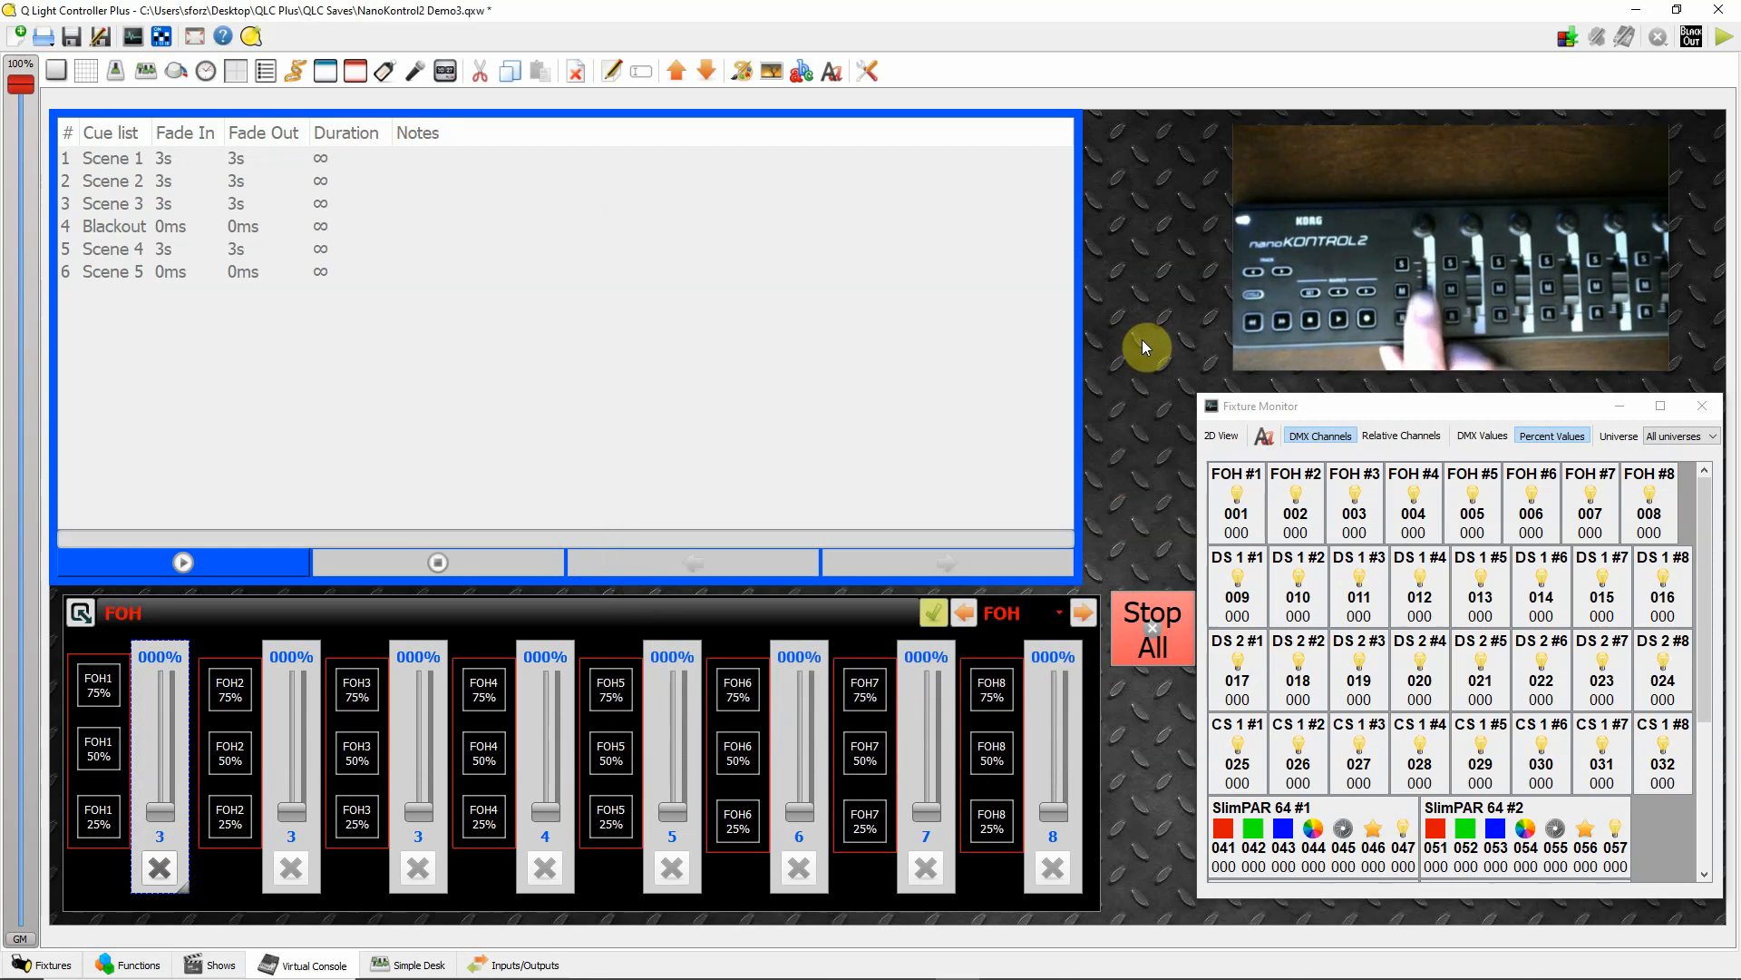
left_click(1726, 40)
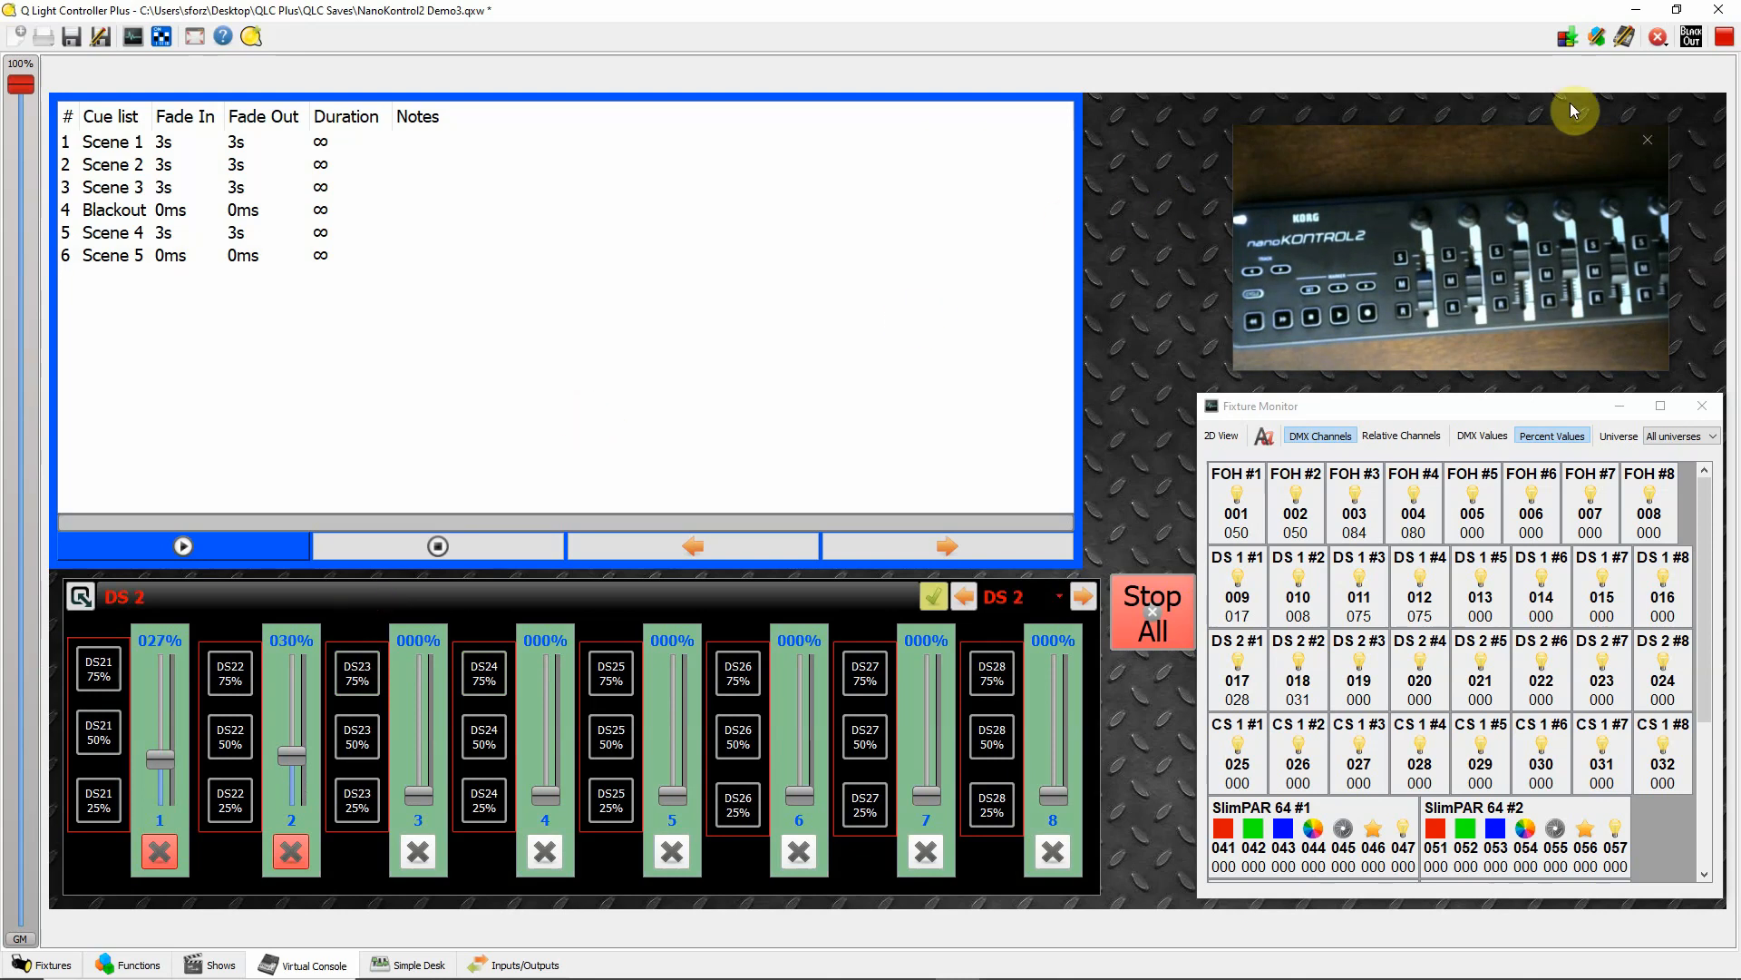
Dump all current DMX channel values to a scene named "scene 6" and add it to the Main Cues chaser.
left_click(1568, 37)
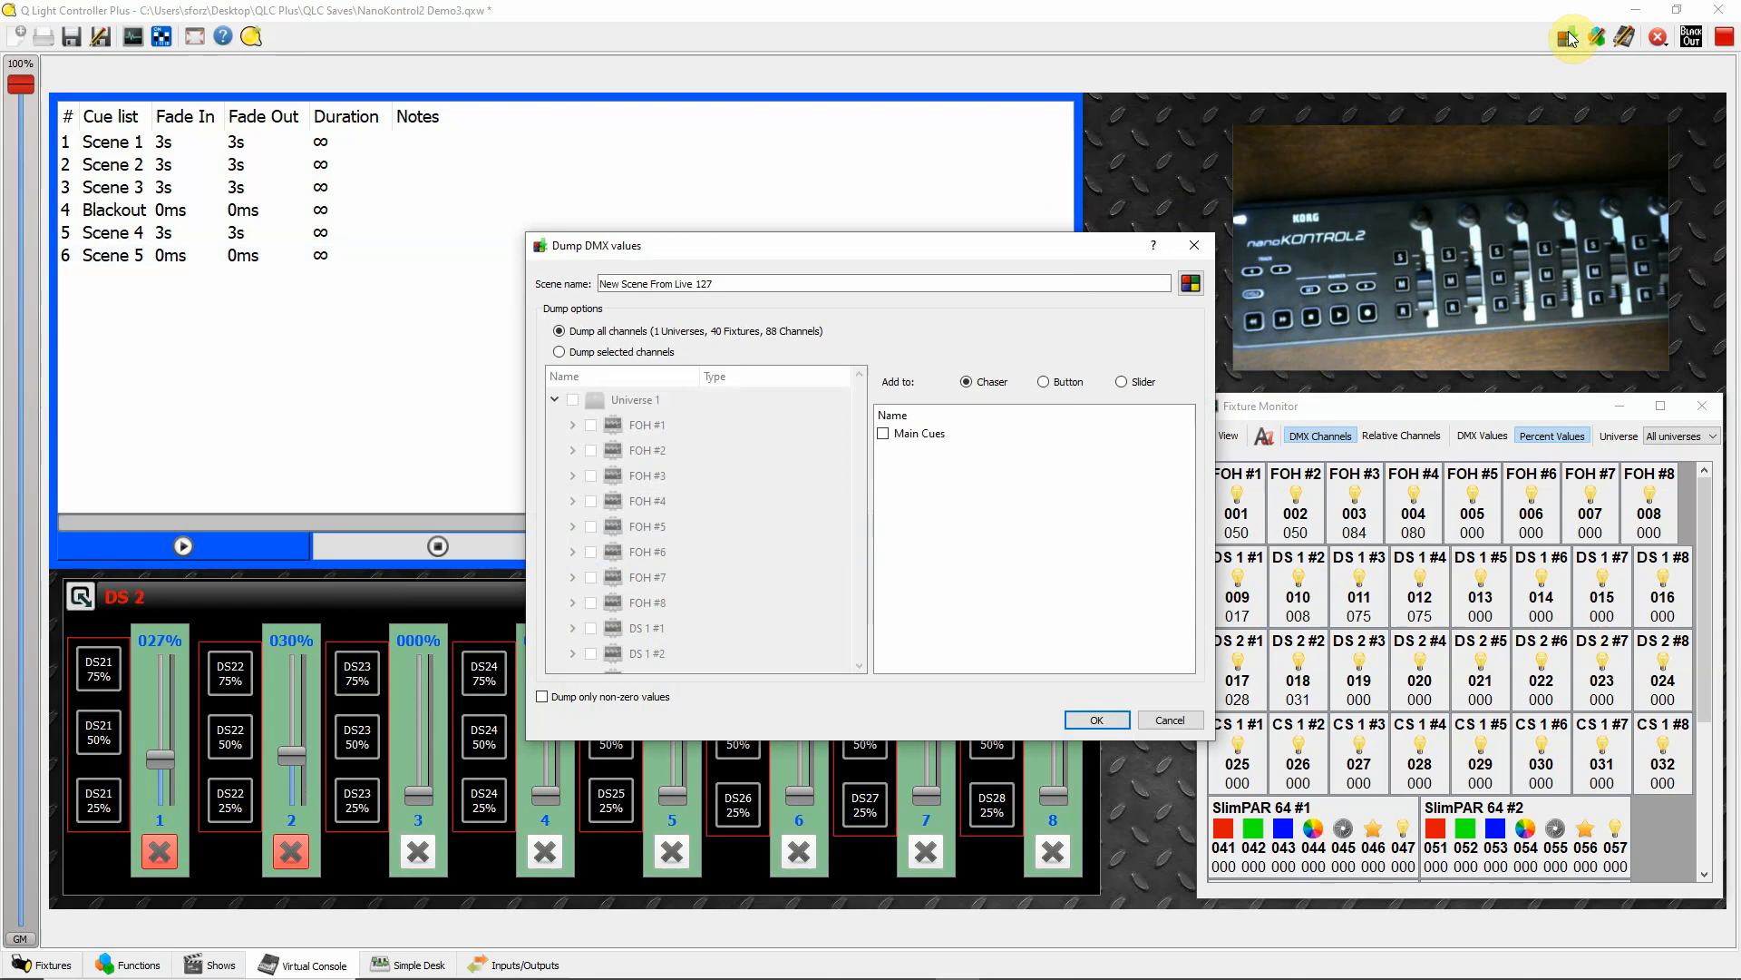
triple_click(770, 286)
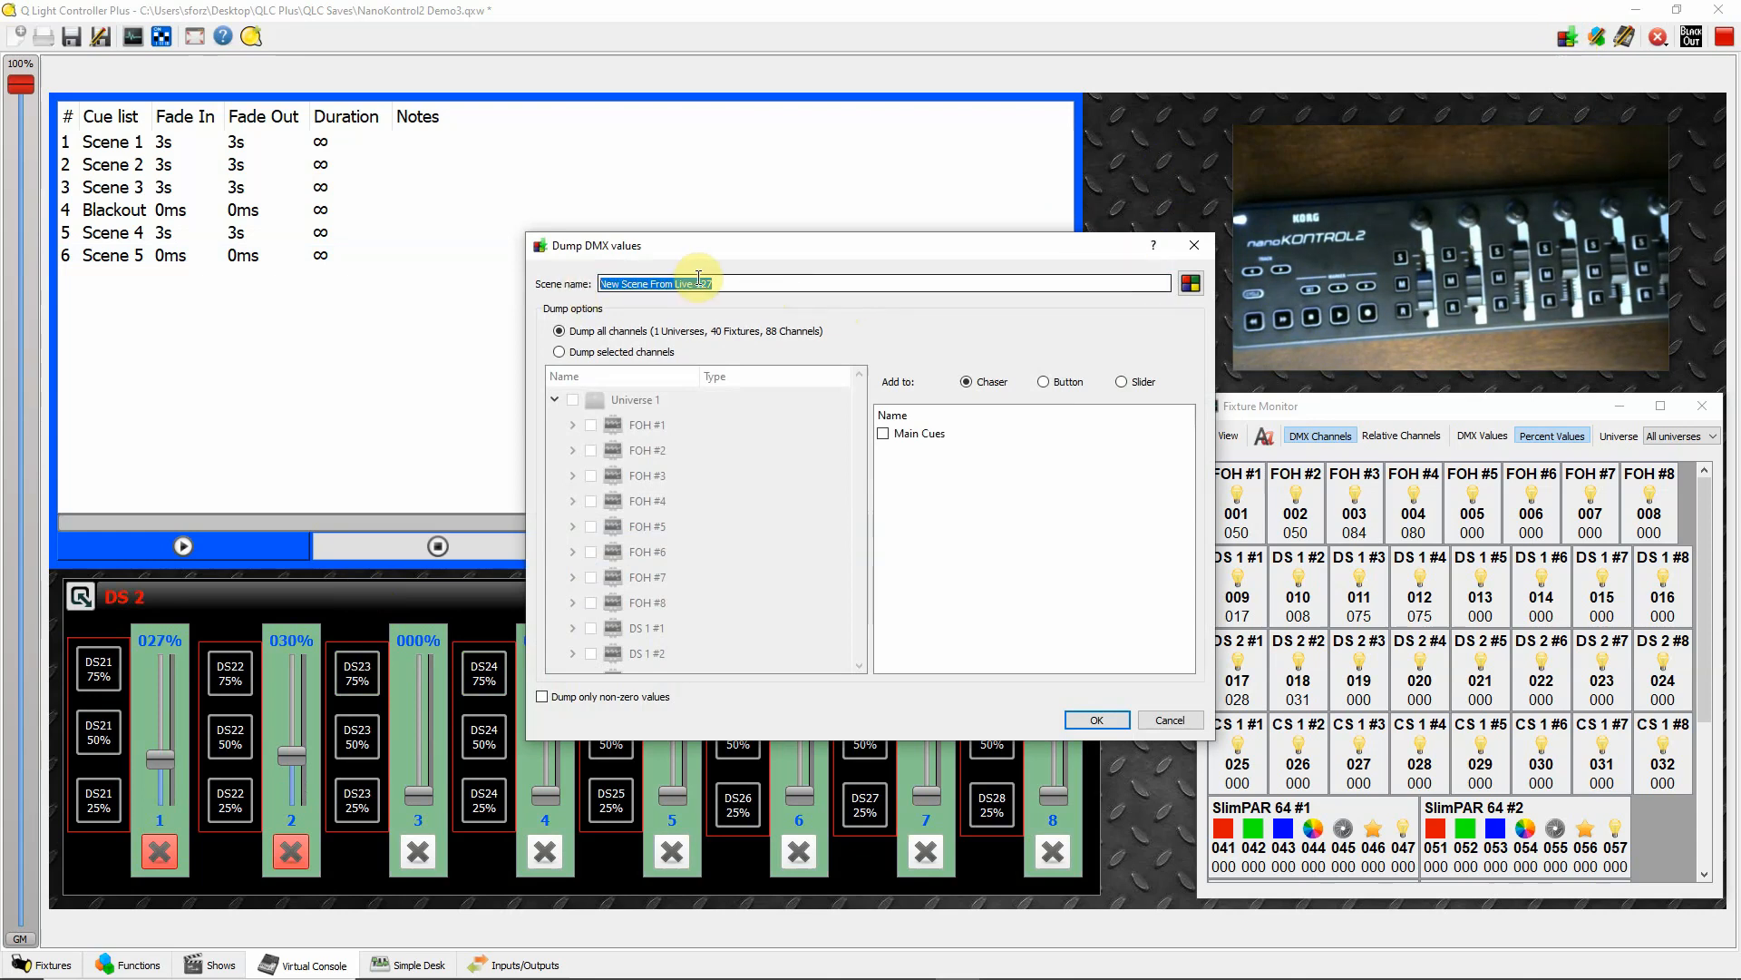
type("scene 6")
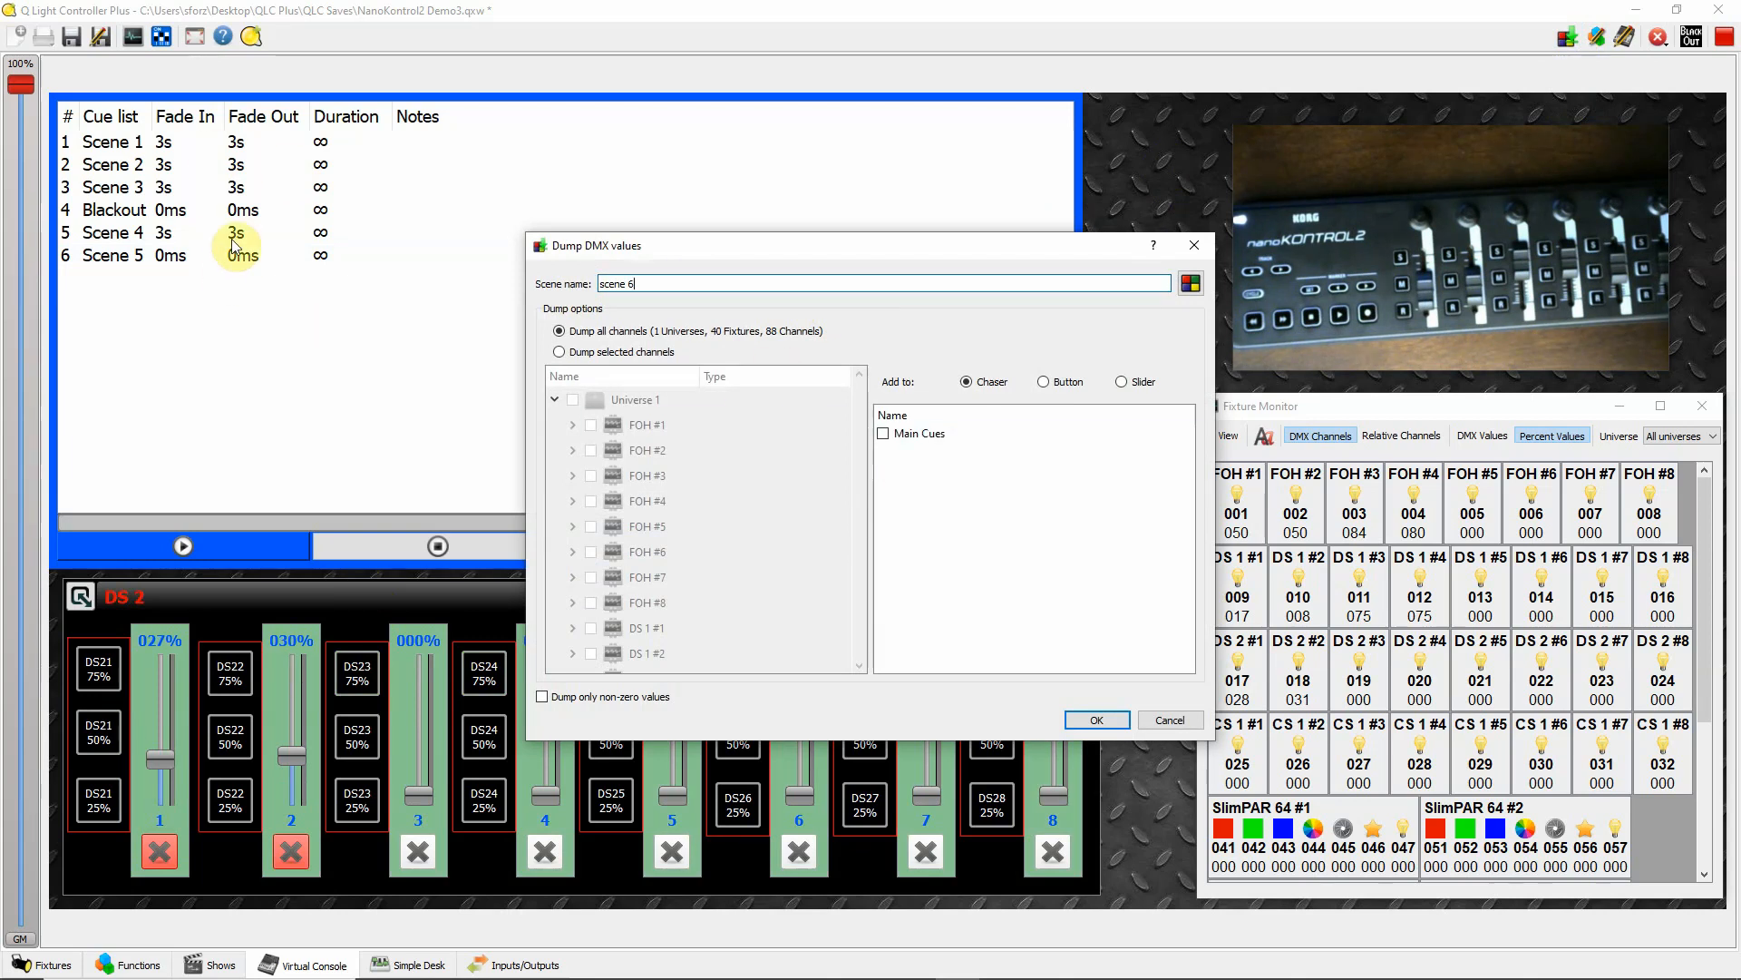
left_click(883, 434)
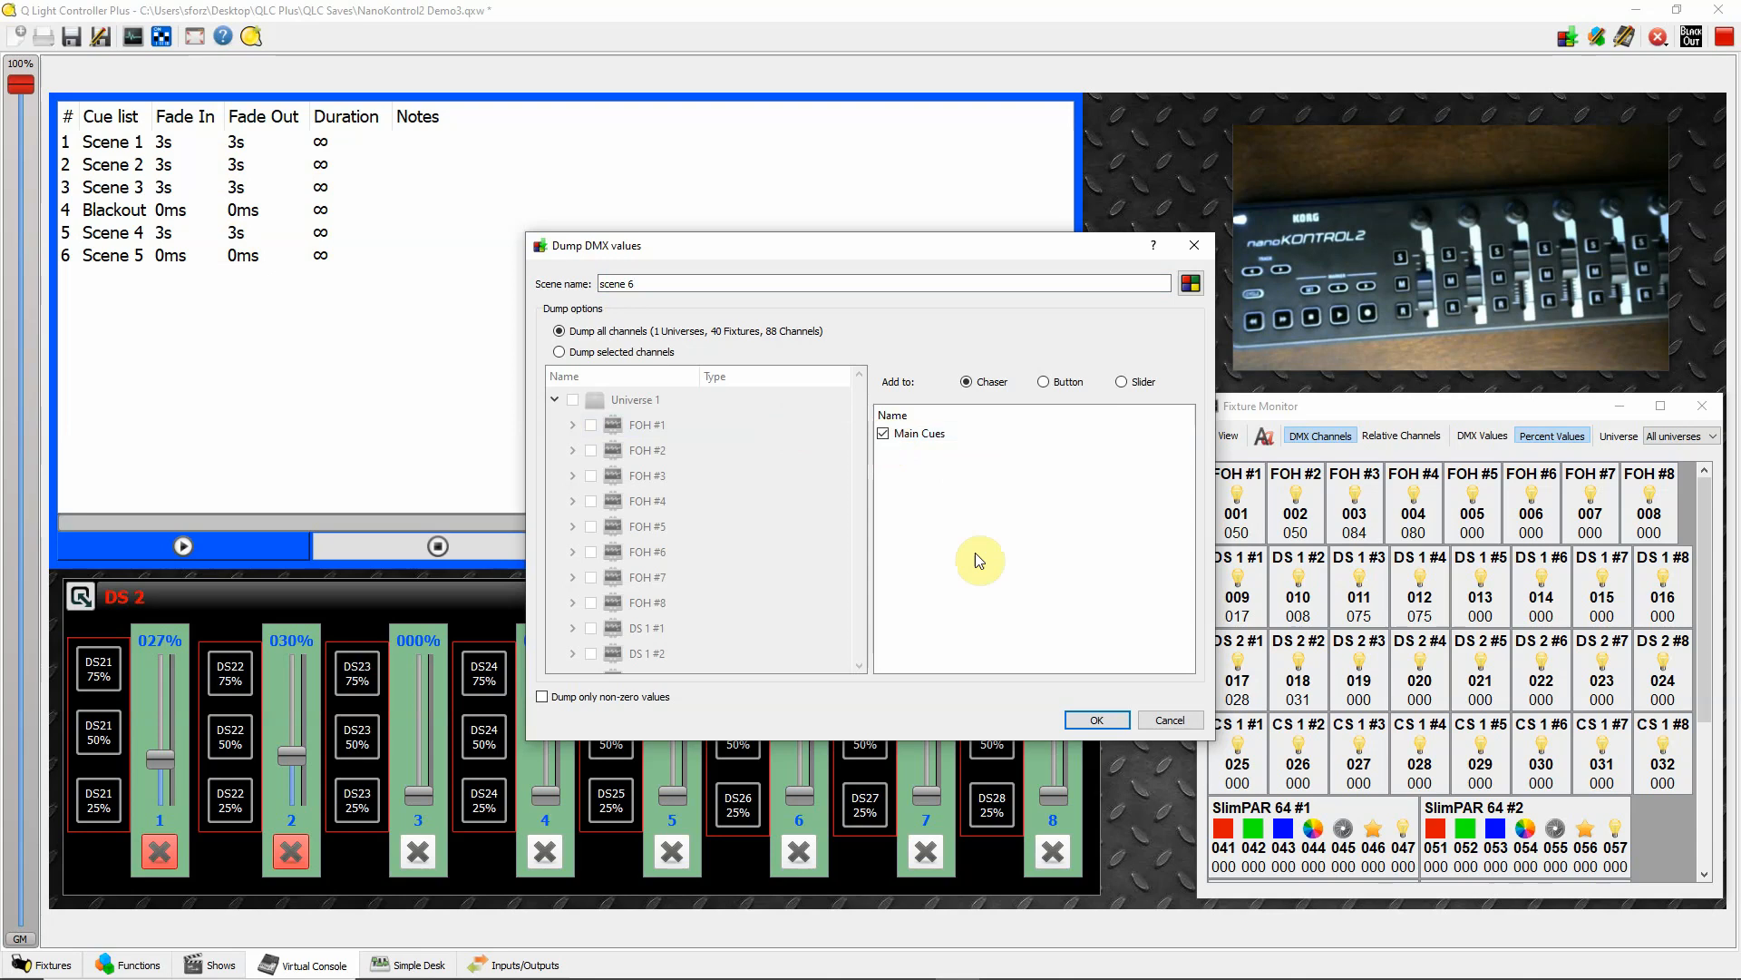
left_click(1096, 720)
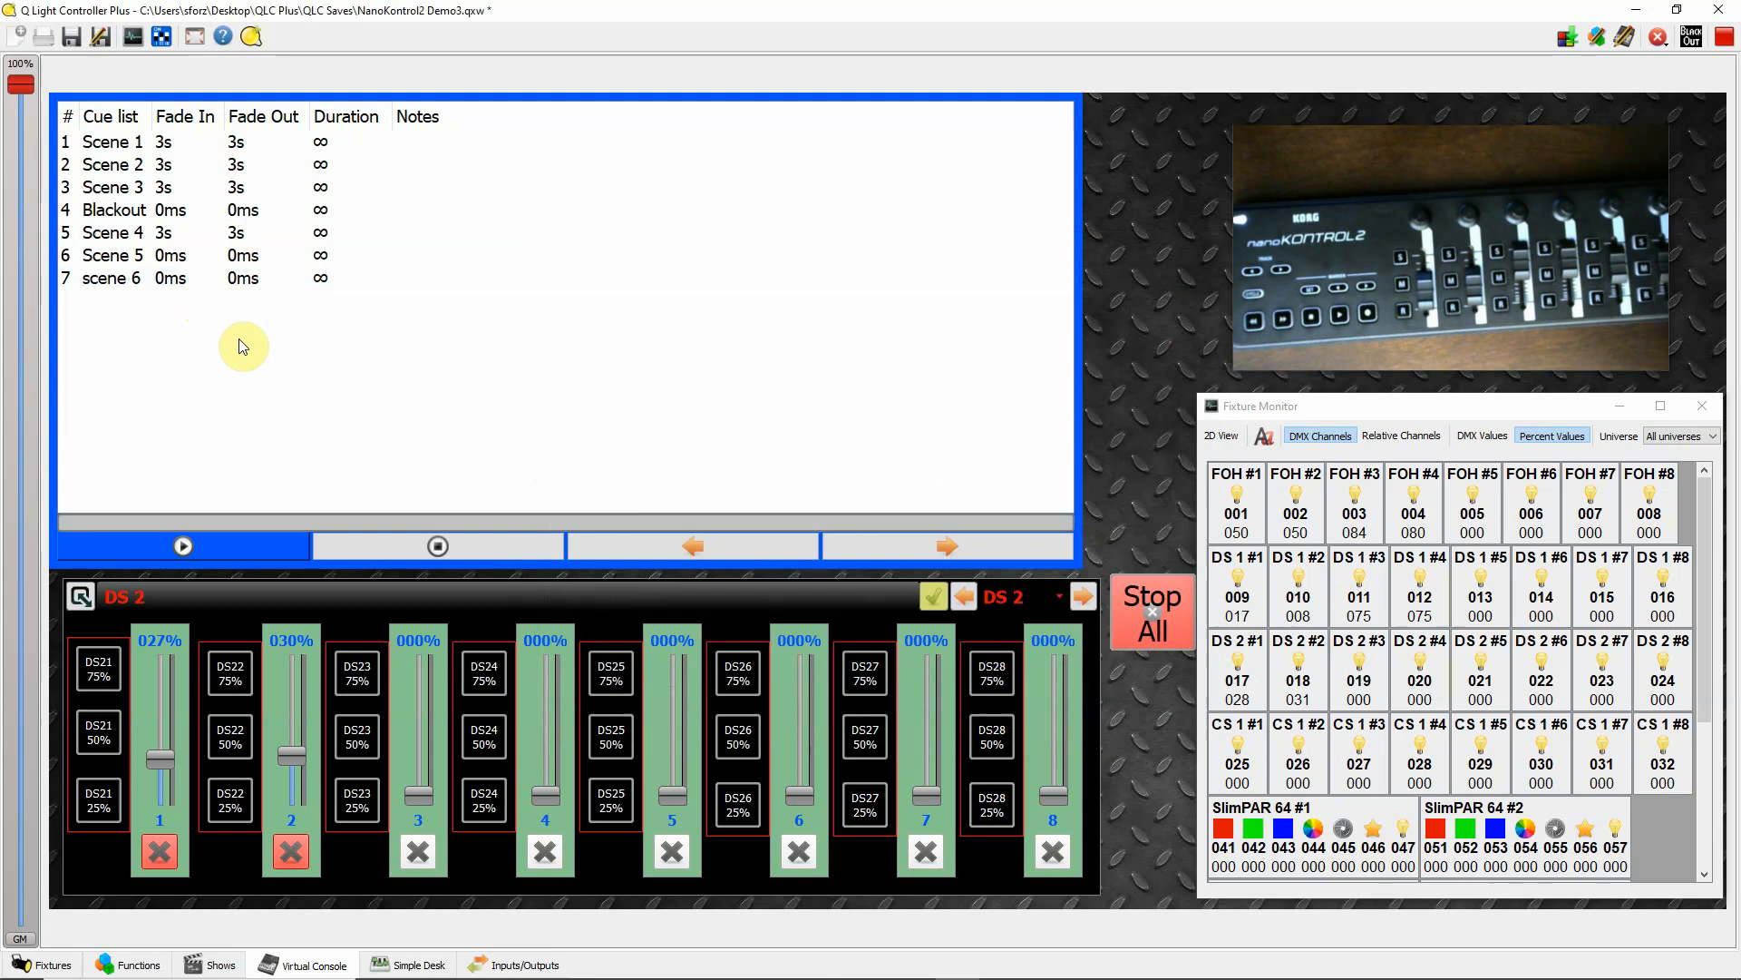
Select scene 6 in the cue list and reset the live slider levels, with the slider frame on its FOH page.
left_click(198, 278)
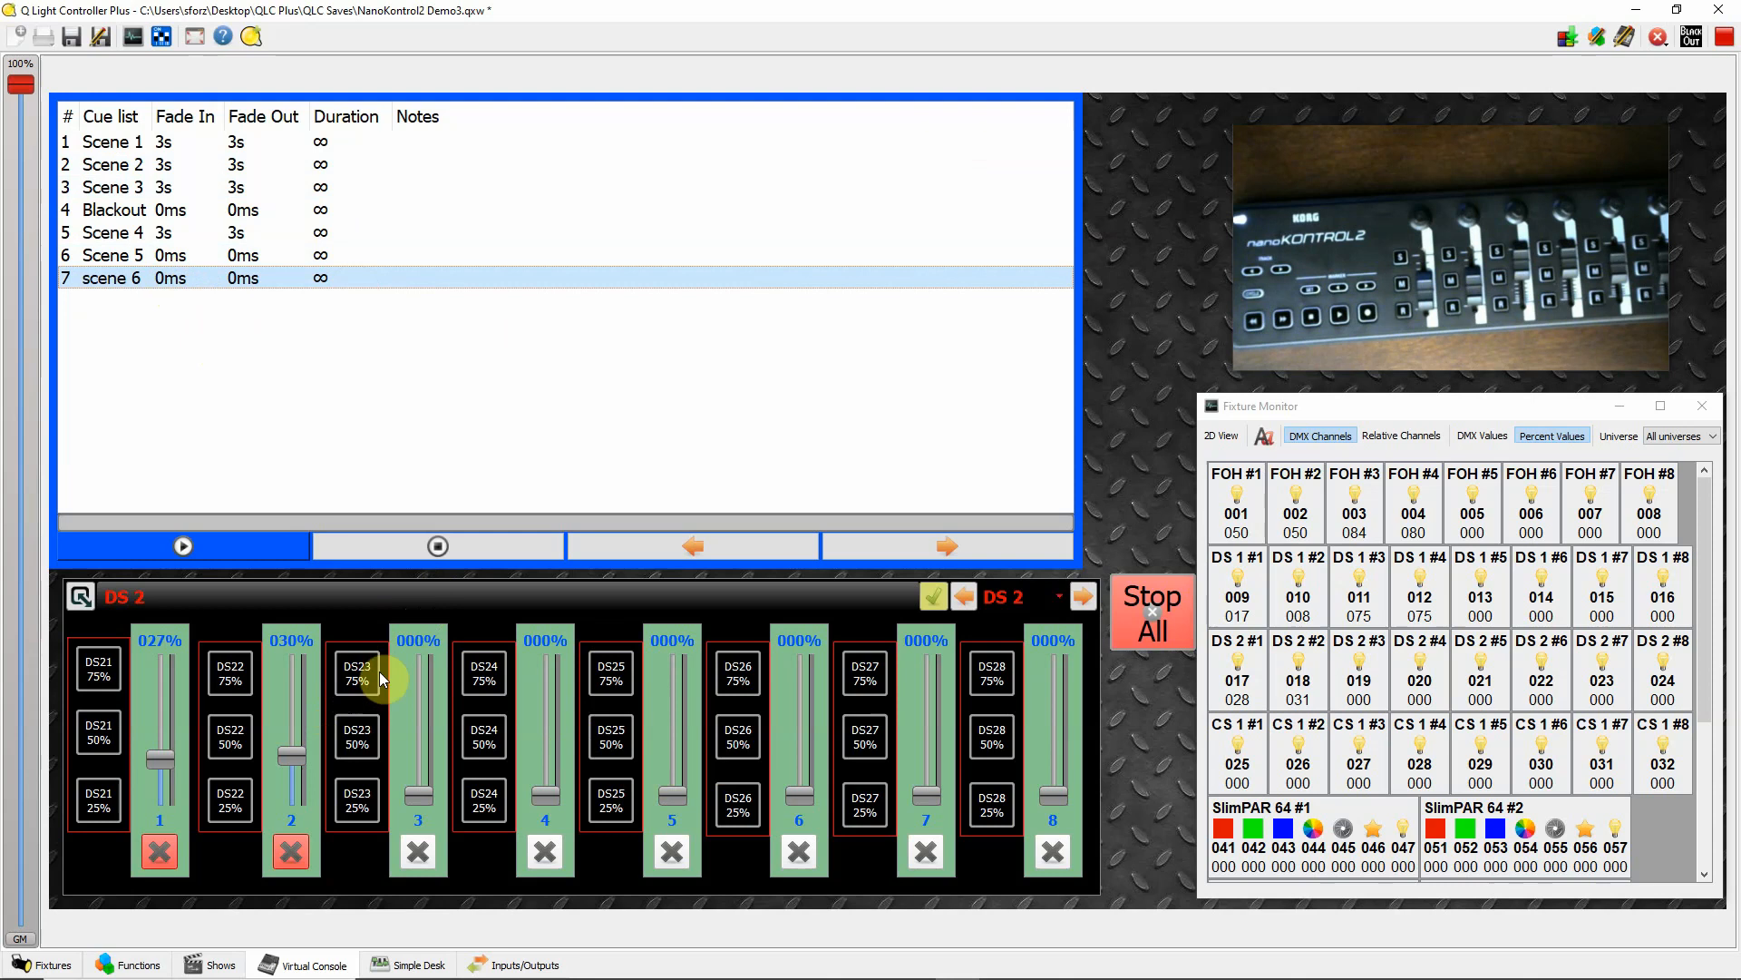
left_click(390, 600)
key("r")
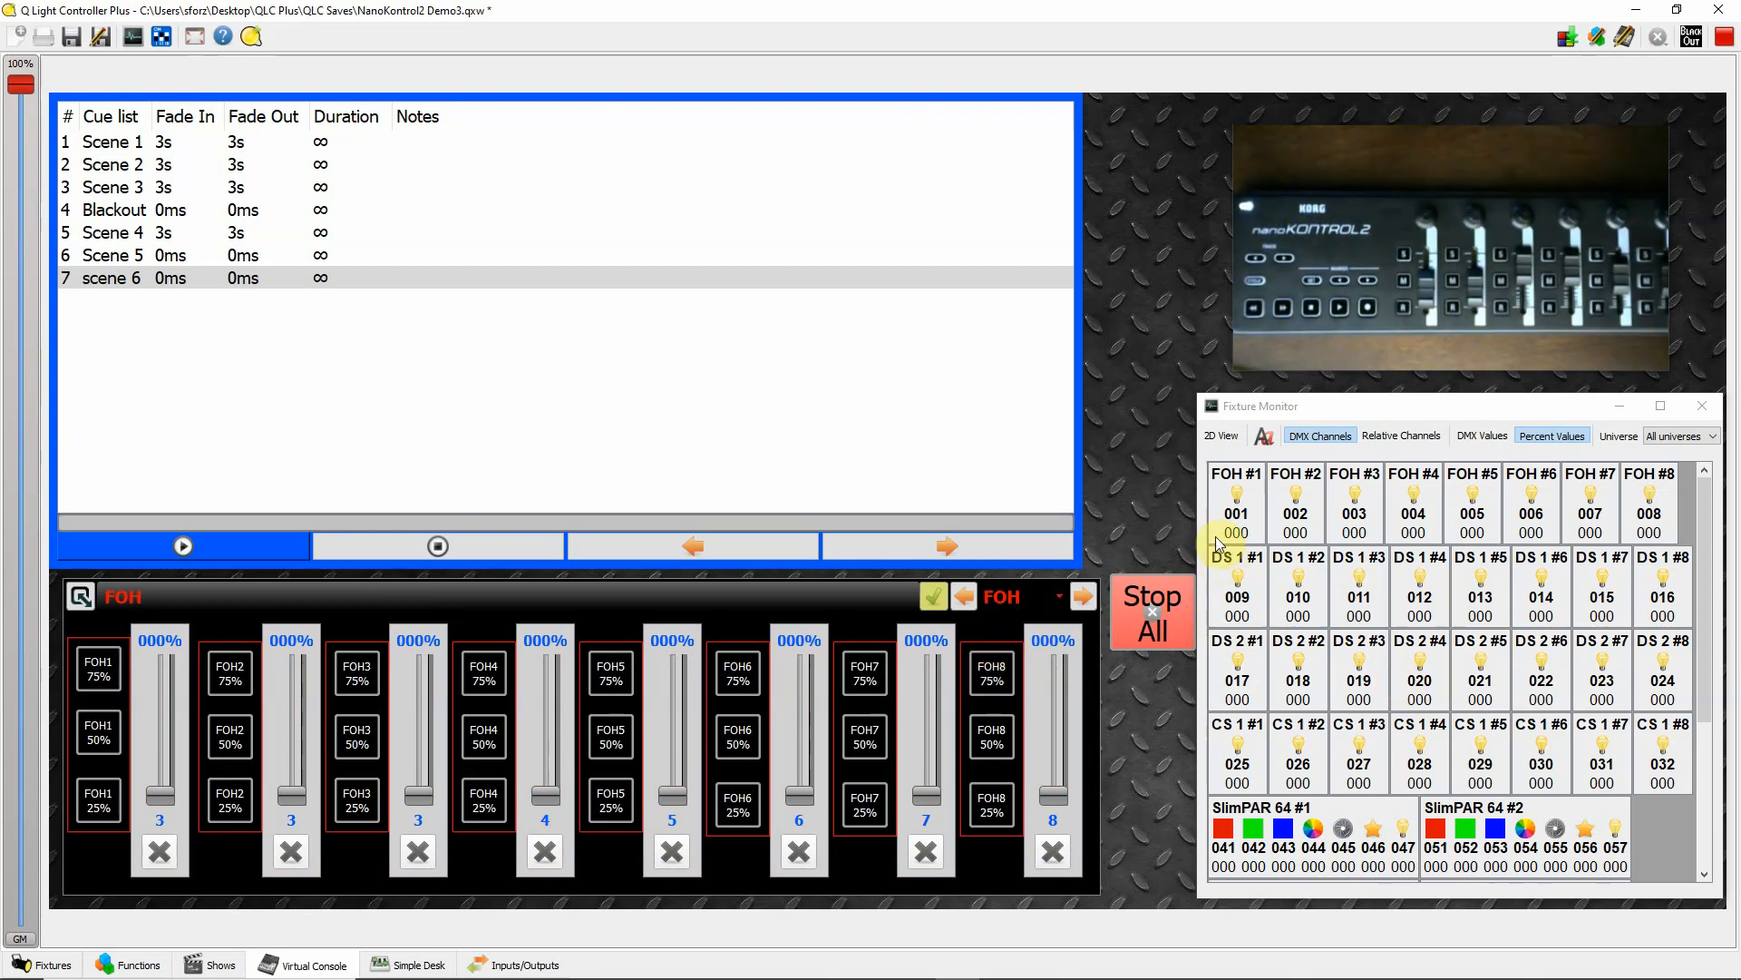
mouse_move(1344, 312)
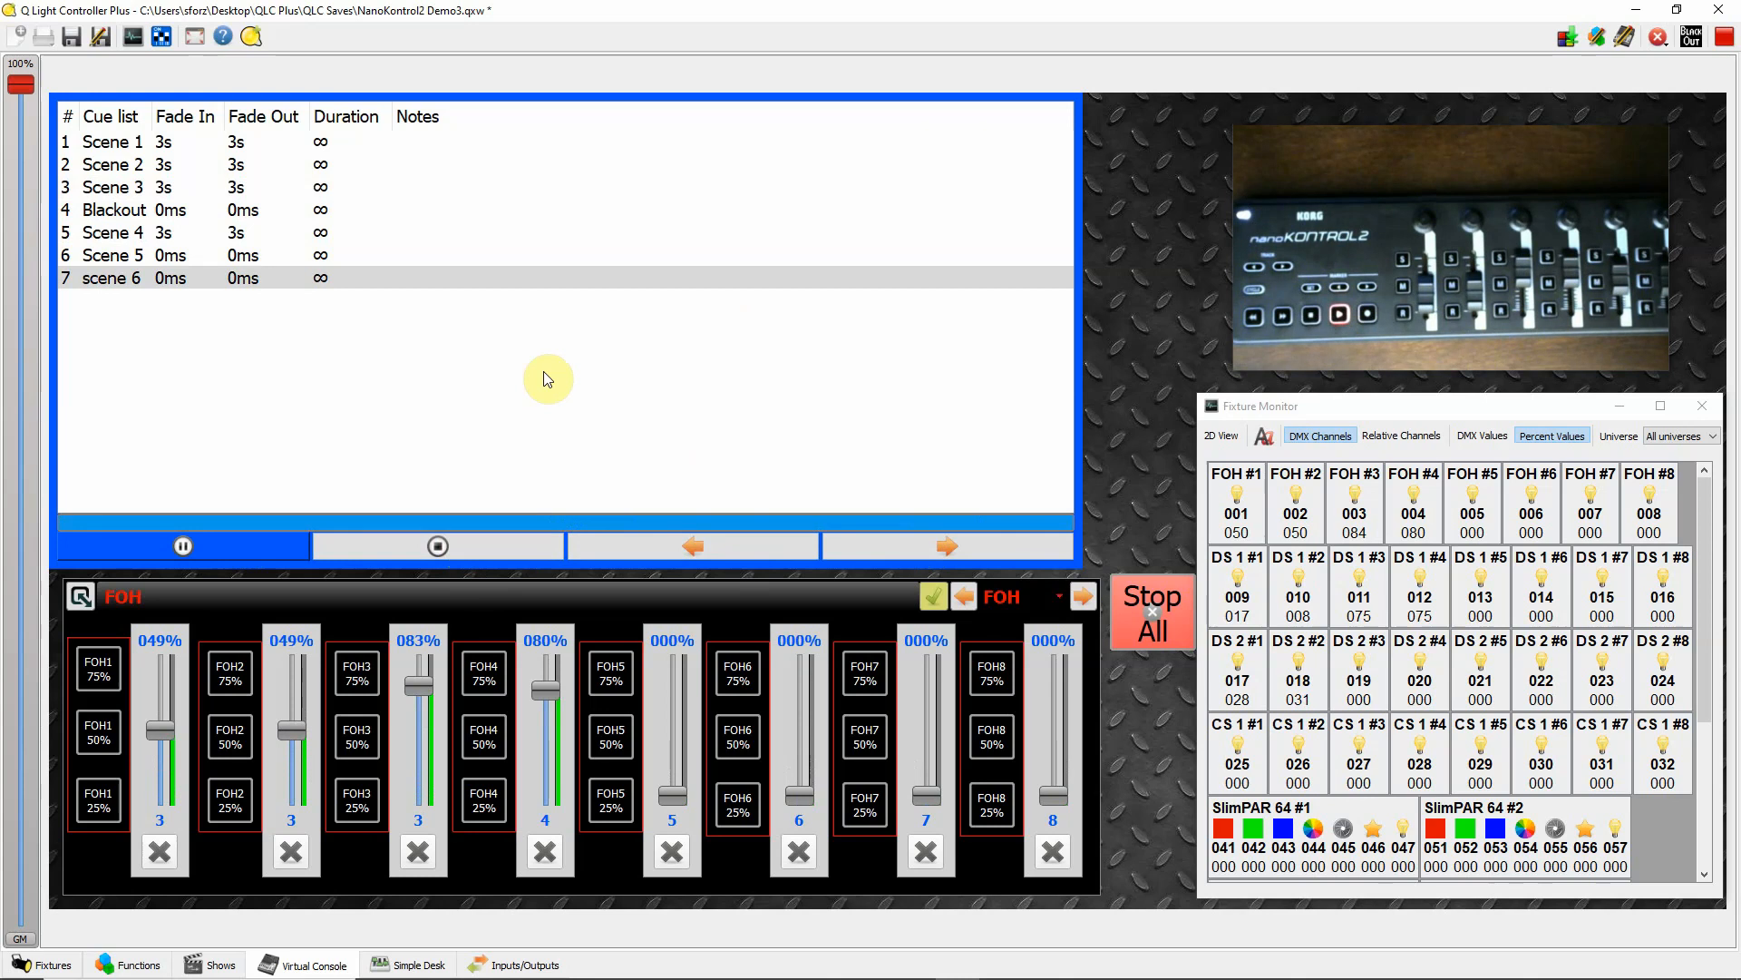
Check the function list for the saved scenes and the Main Cues chaser, and return to the virtual console.
left_click(141, 963)
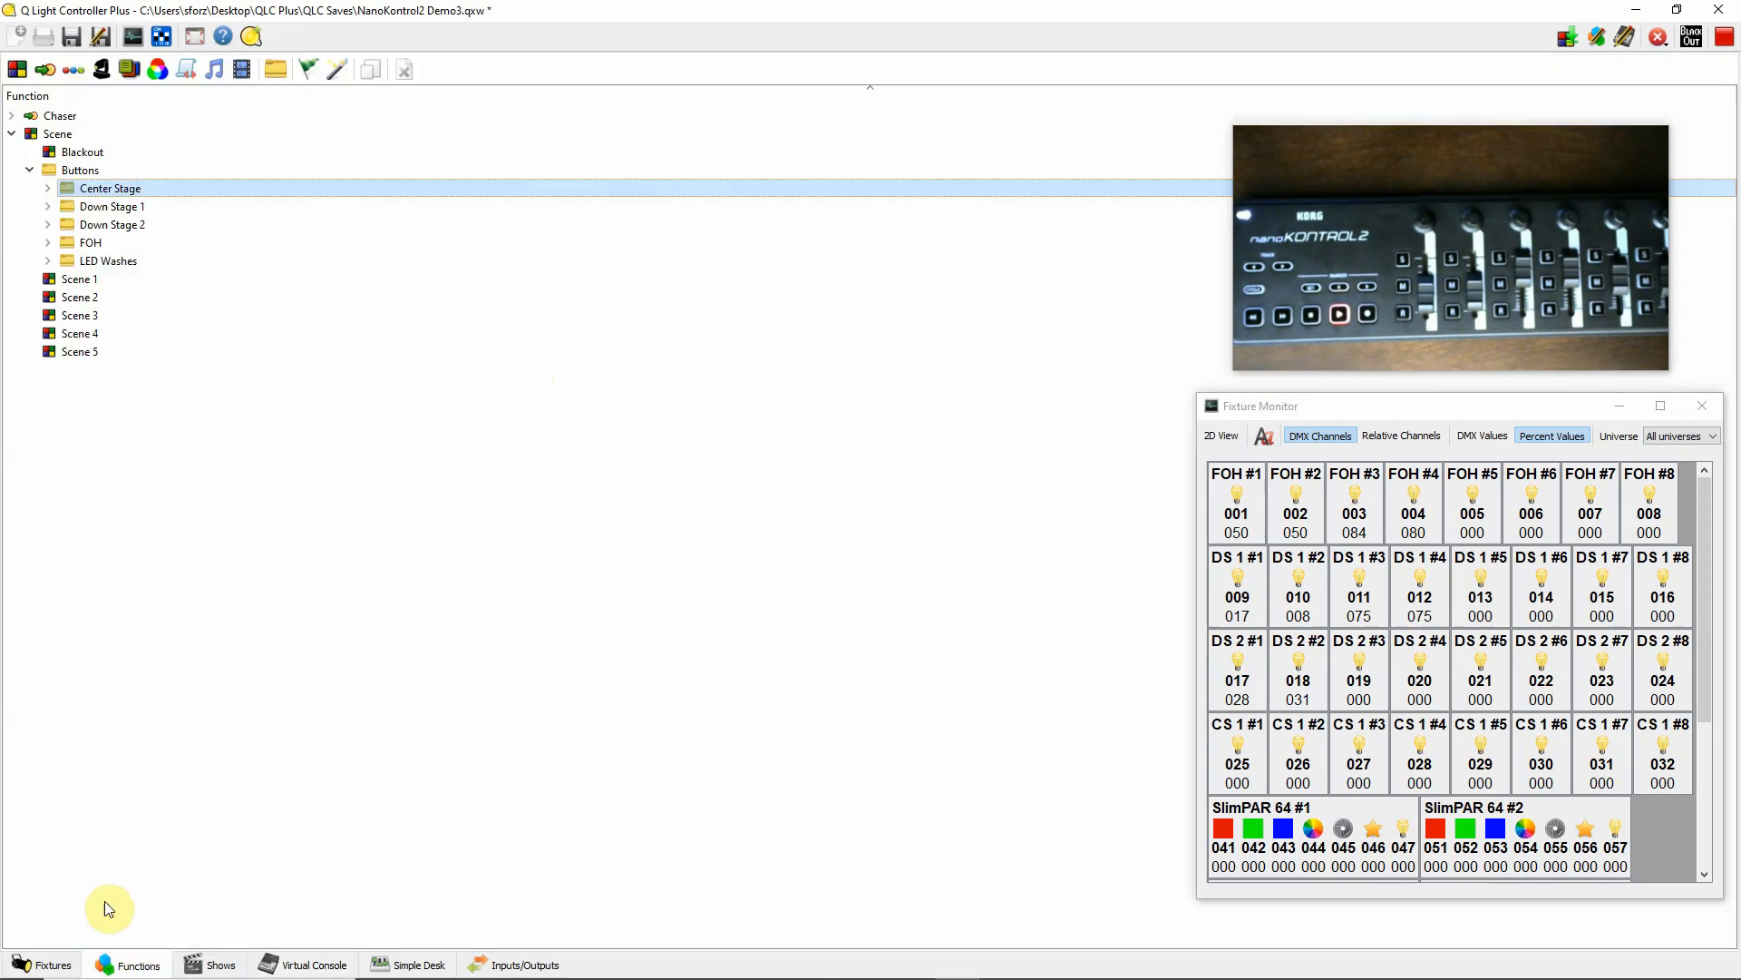
left_click(11, 116)
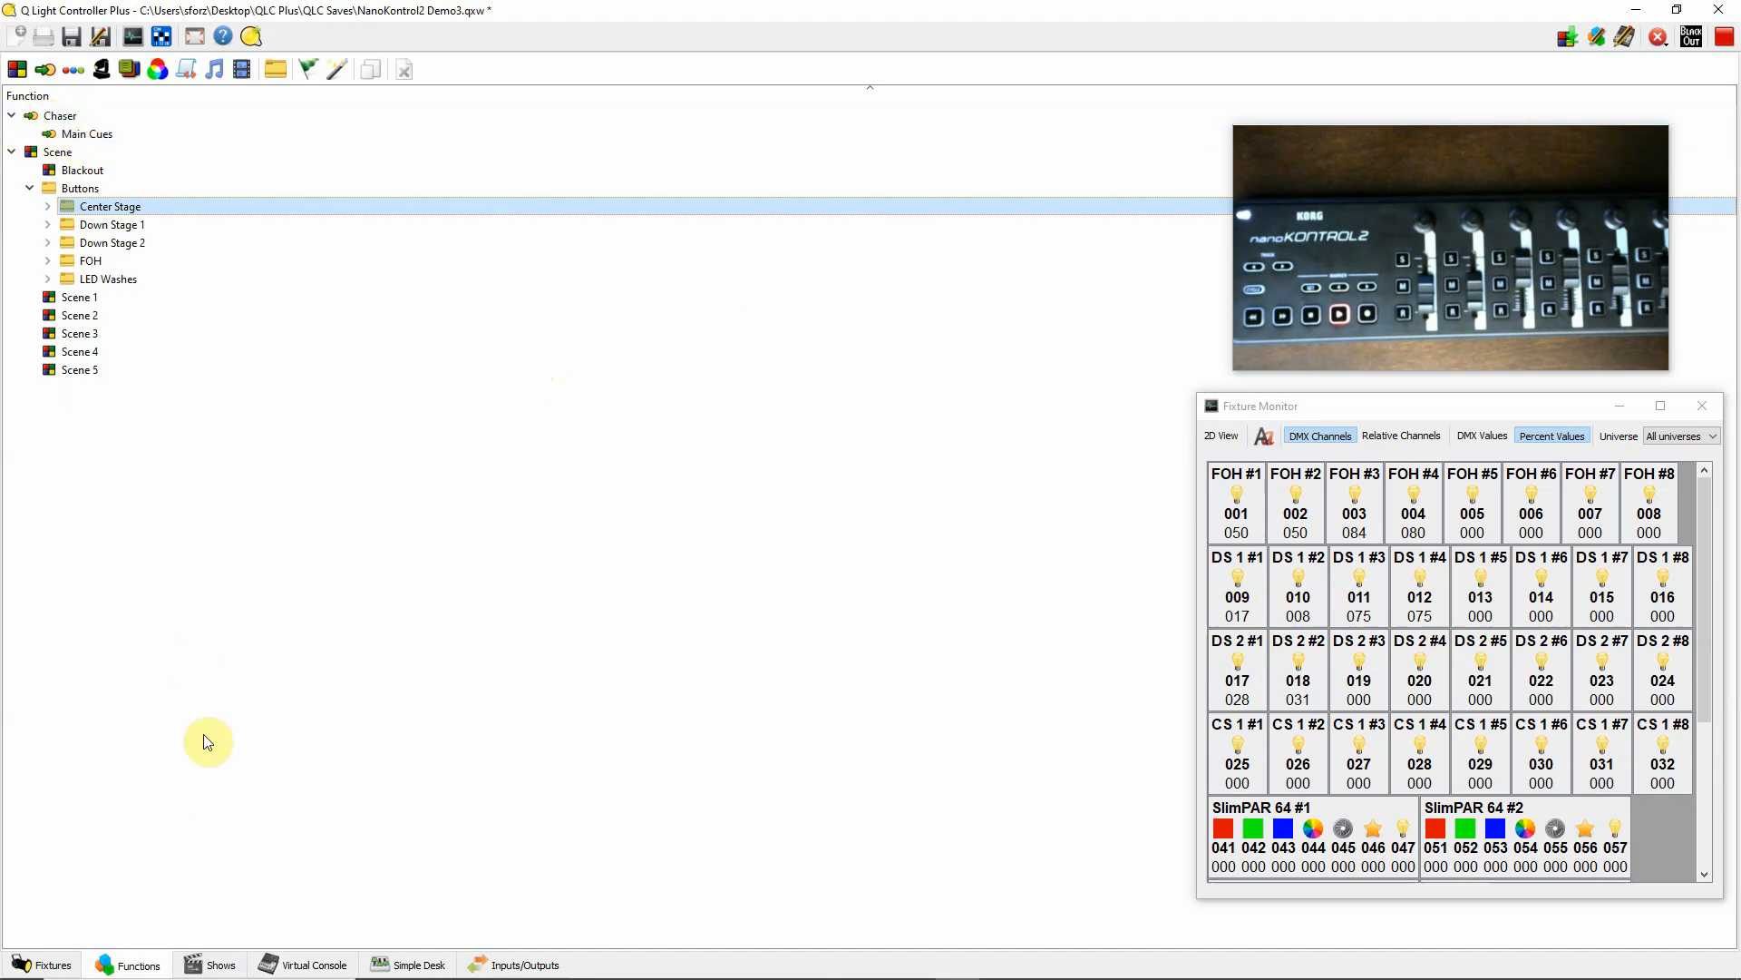
left_click(317, 964)
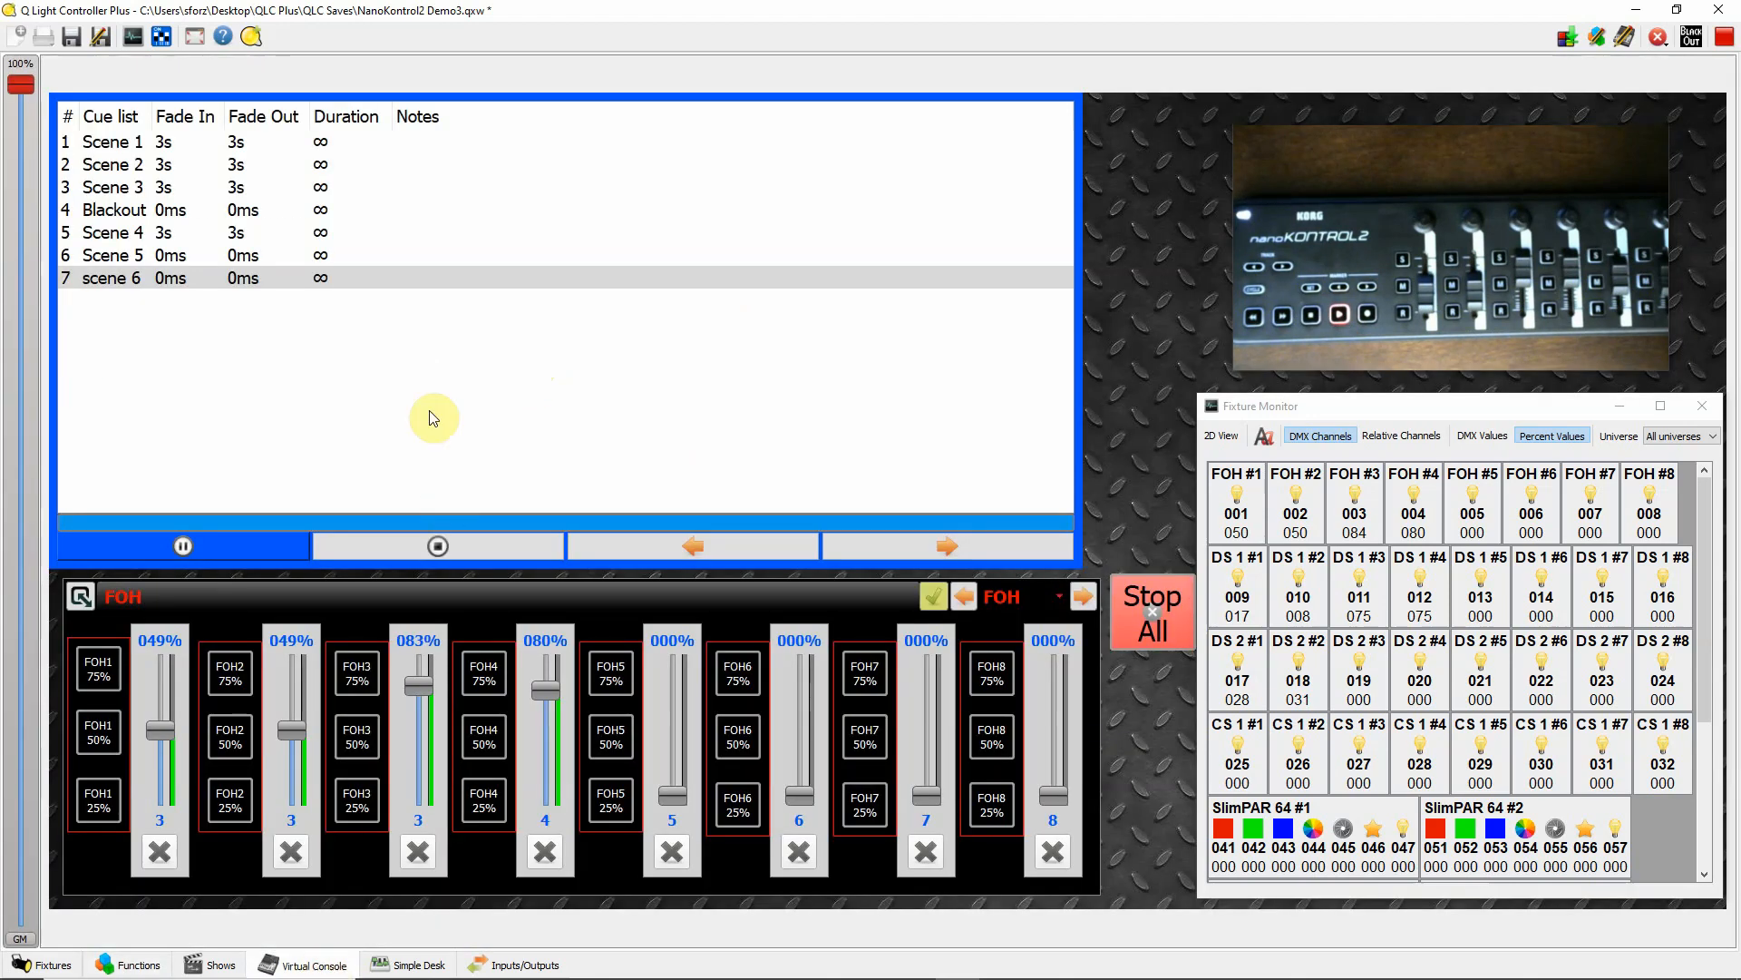